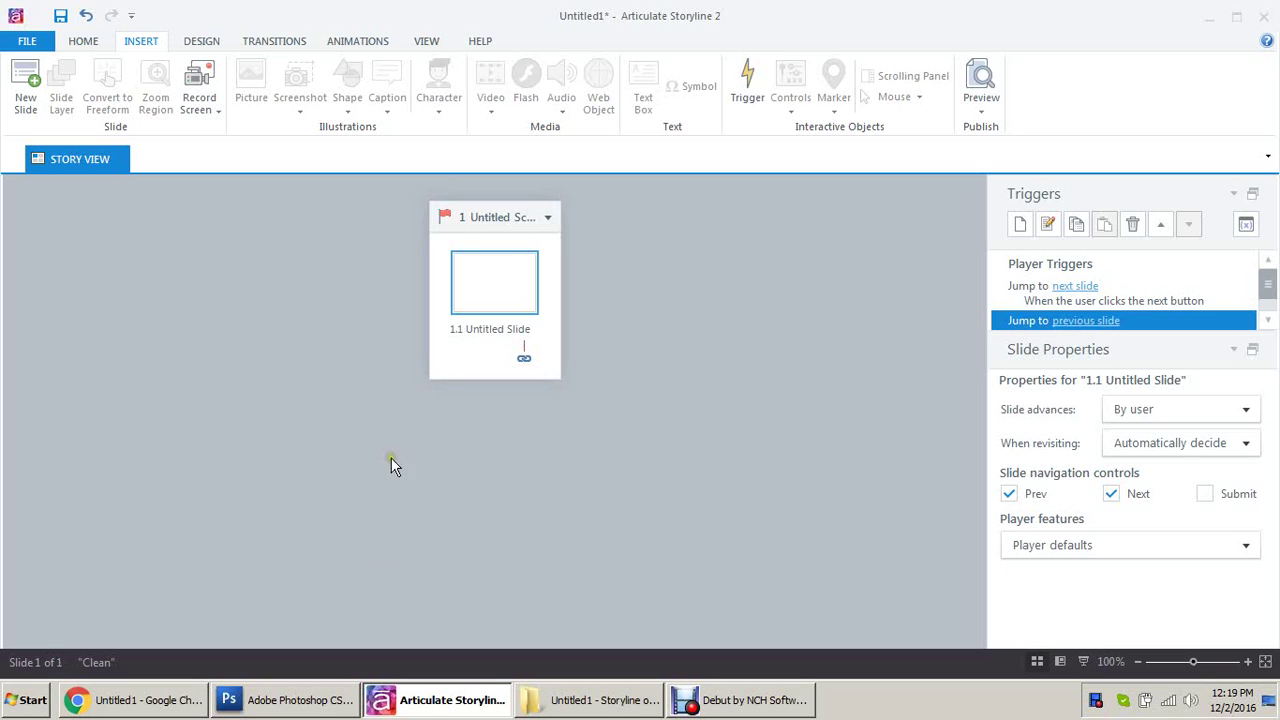
# Insert a graded Sequence Drop-down quiz slide into the scene
pyautogui.click(93, 45)
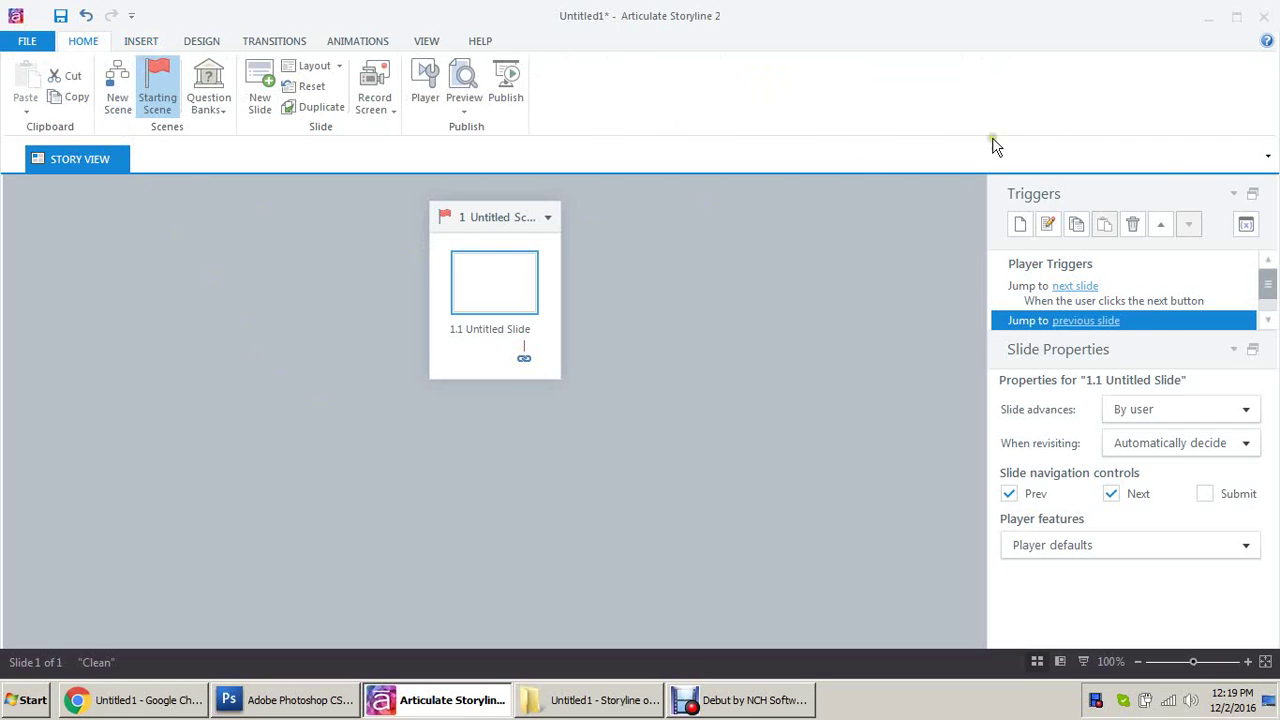
pyautogui.click(149, 41)
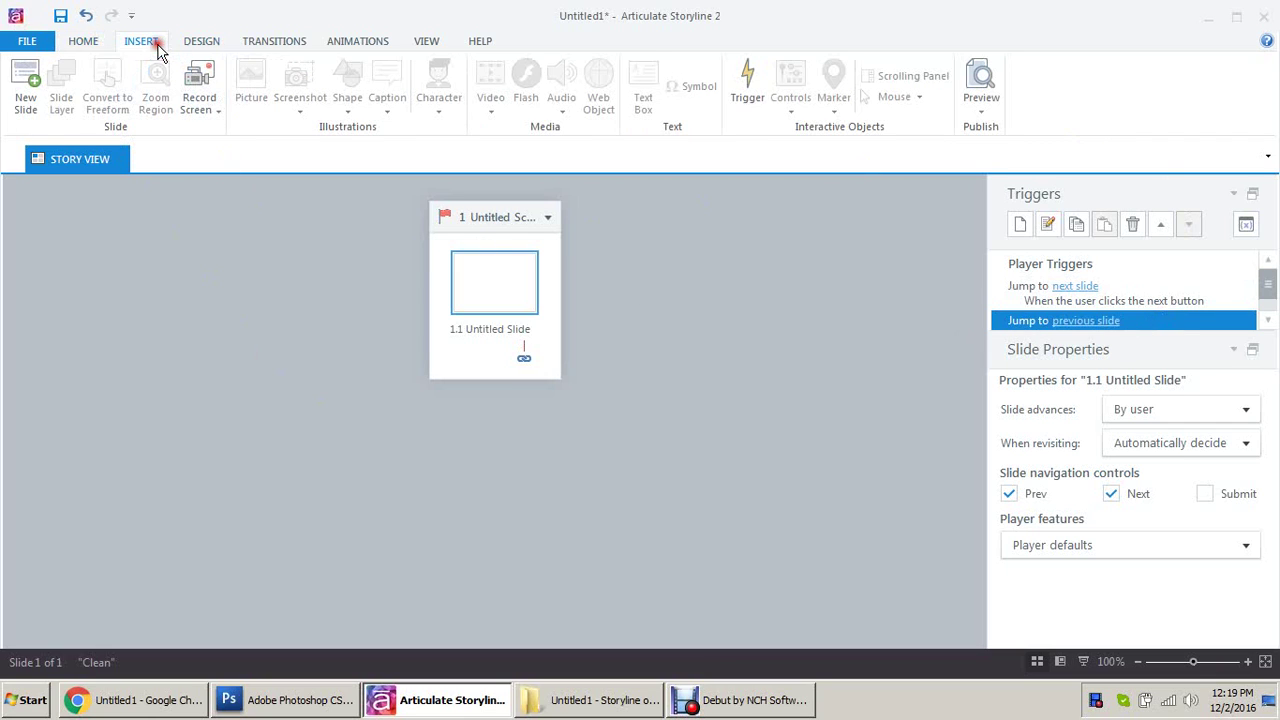
pyautogui.click(30, 80)
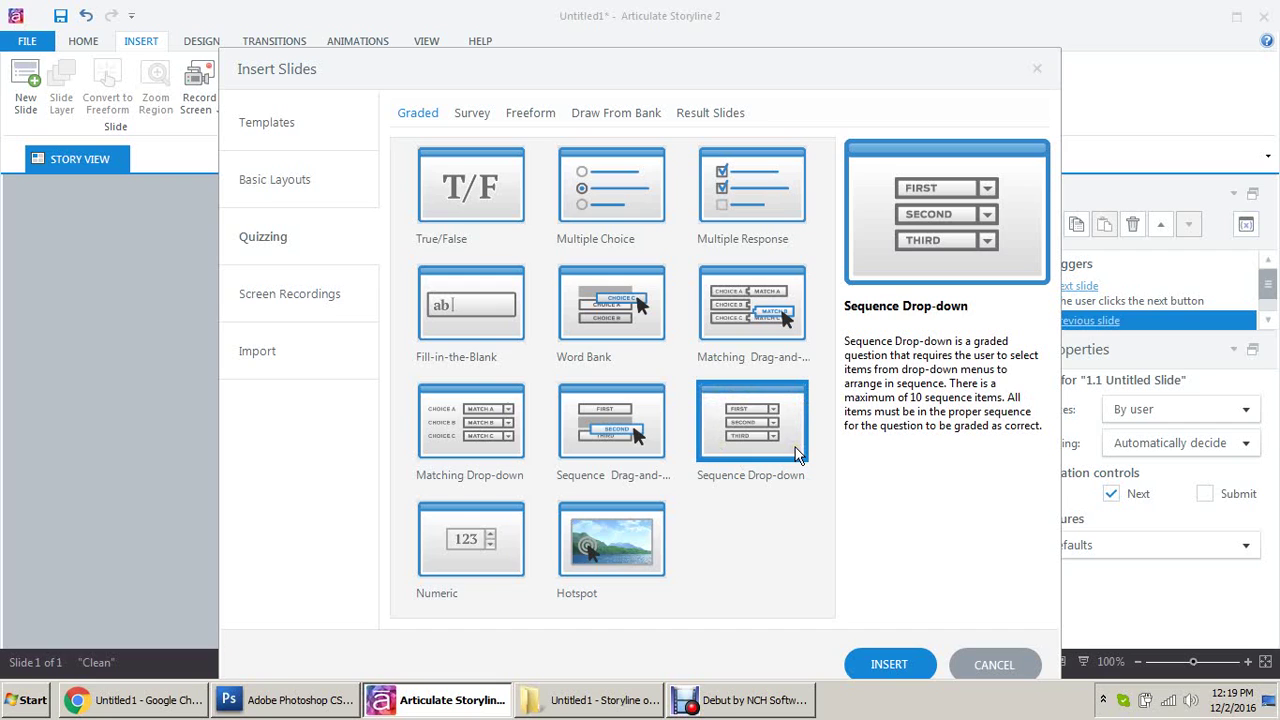
pyautogui.click(888, 660)
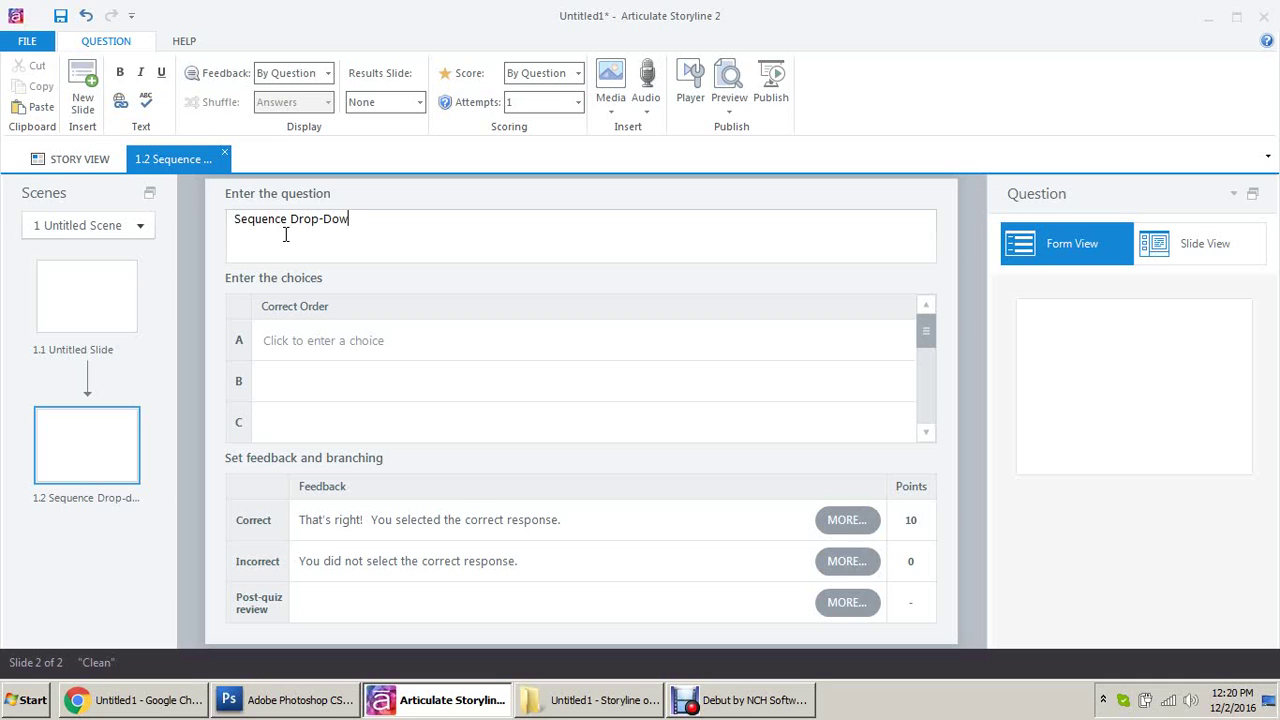
# Enter the question "Sequence Drop-Down" and the choices Circle, Triangle and Square in that correct order
pyautogui.click(346, 341)
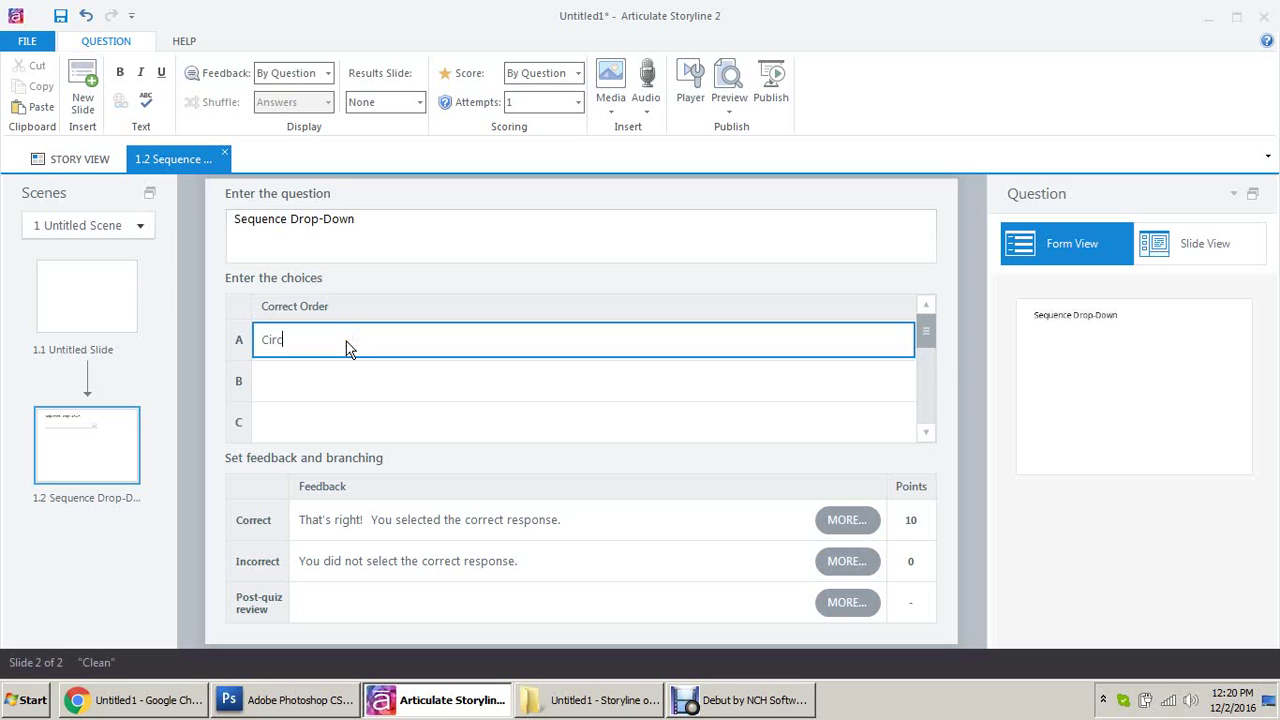
pyautogui.click(330, 374)
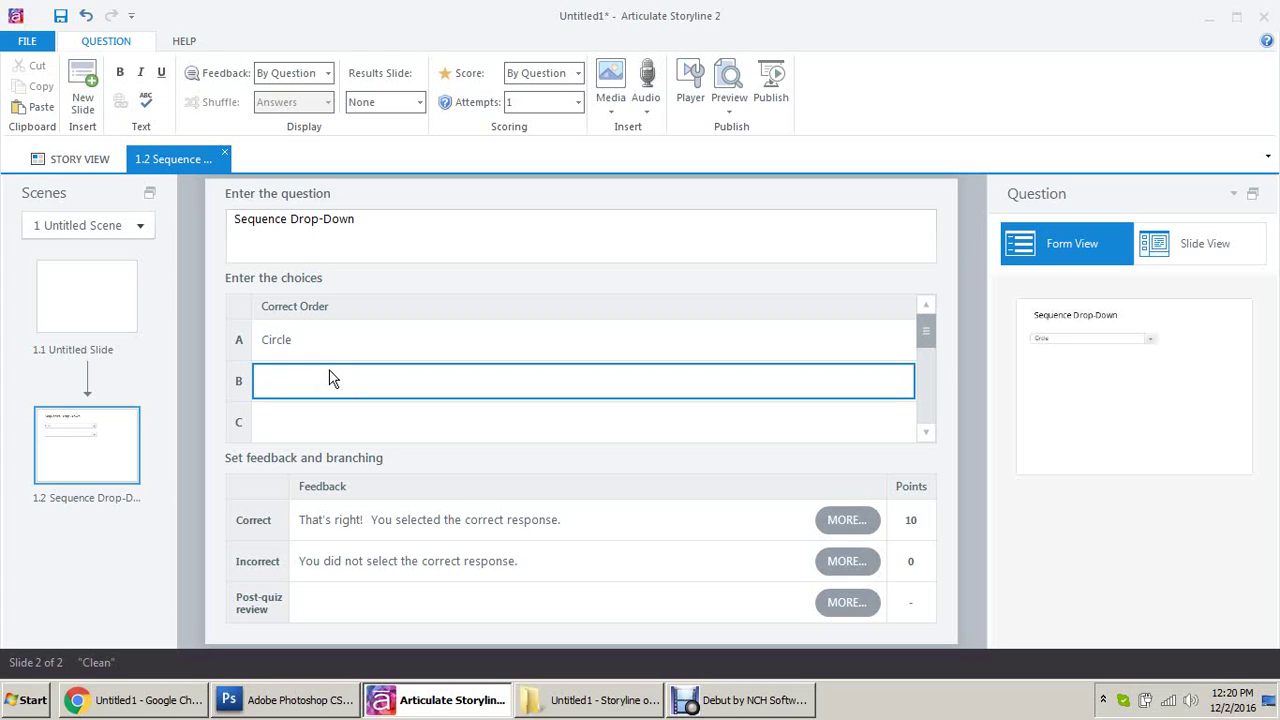
pyautogui.click(322, 421)
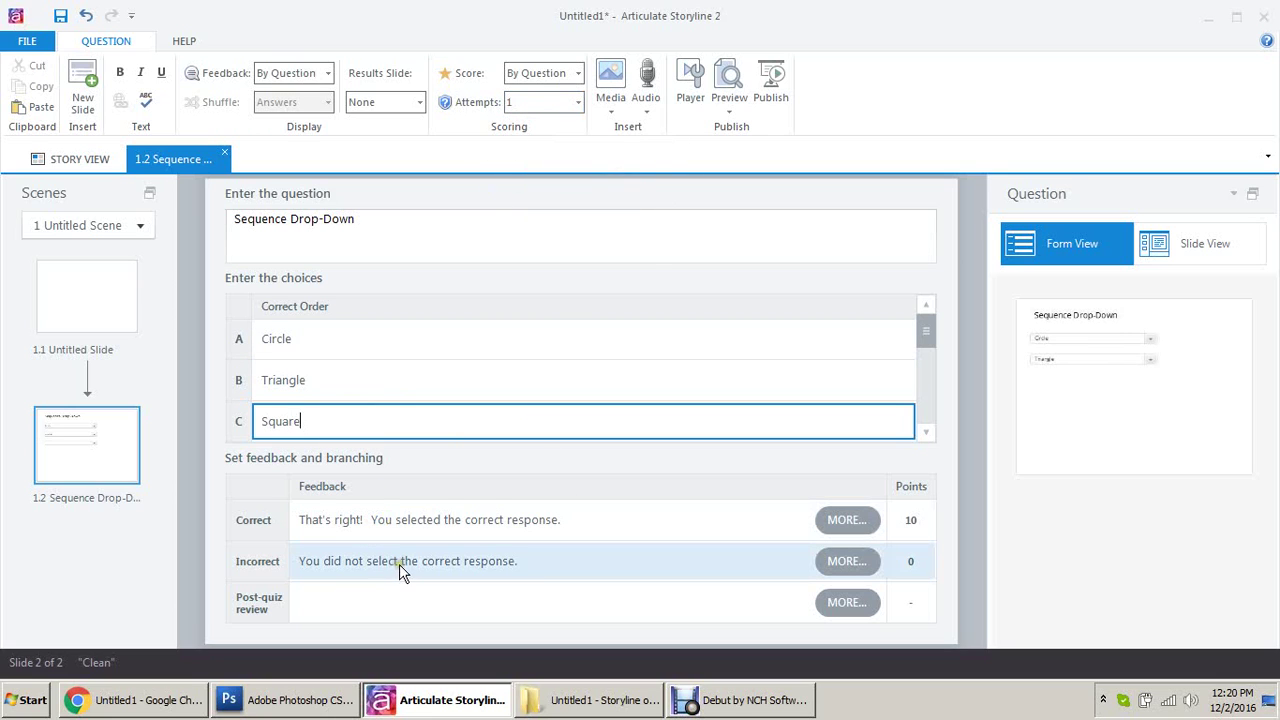
# Show the question in Slide View, fit to the window, and draw a circle over the middle of the choice drop-downs
pyautogui.click(1197, 250)
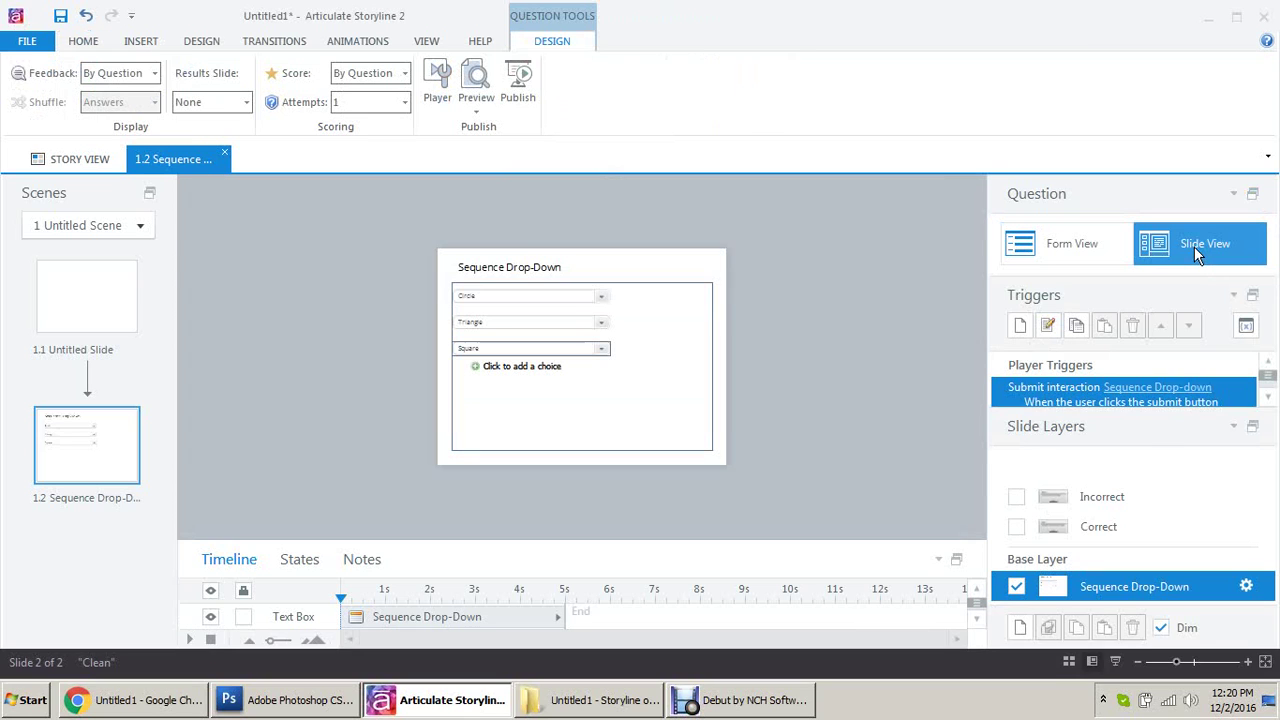
pyautogui.click(1265, 662)
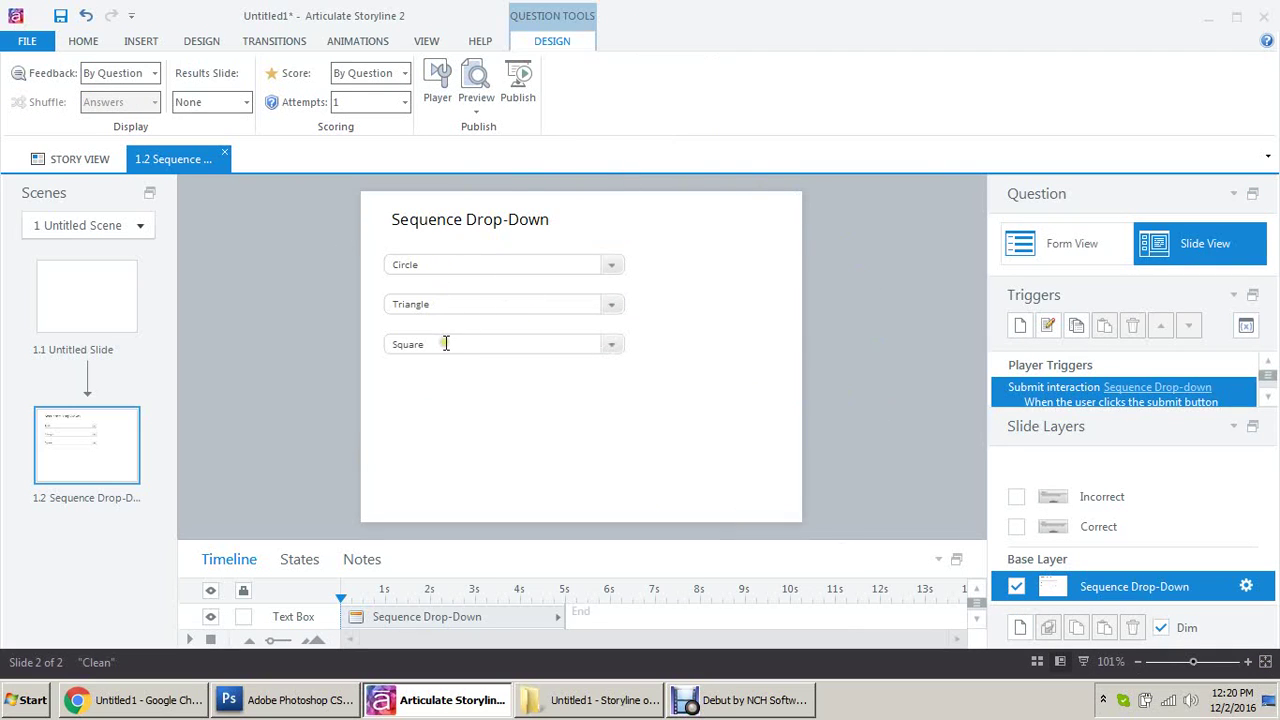
pyautogui.click(140, 44)
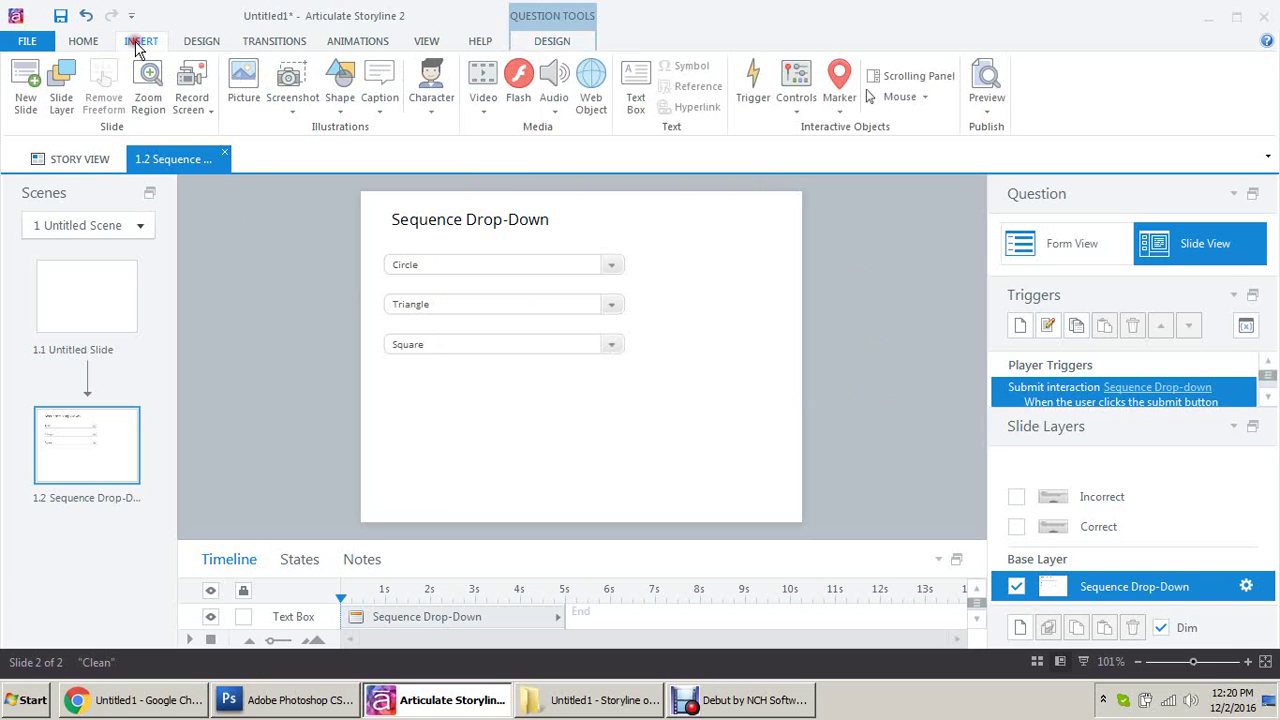
pyautogui.click(340, 84)
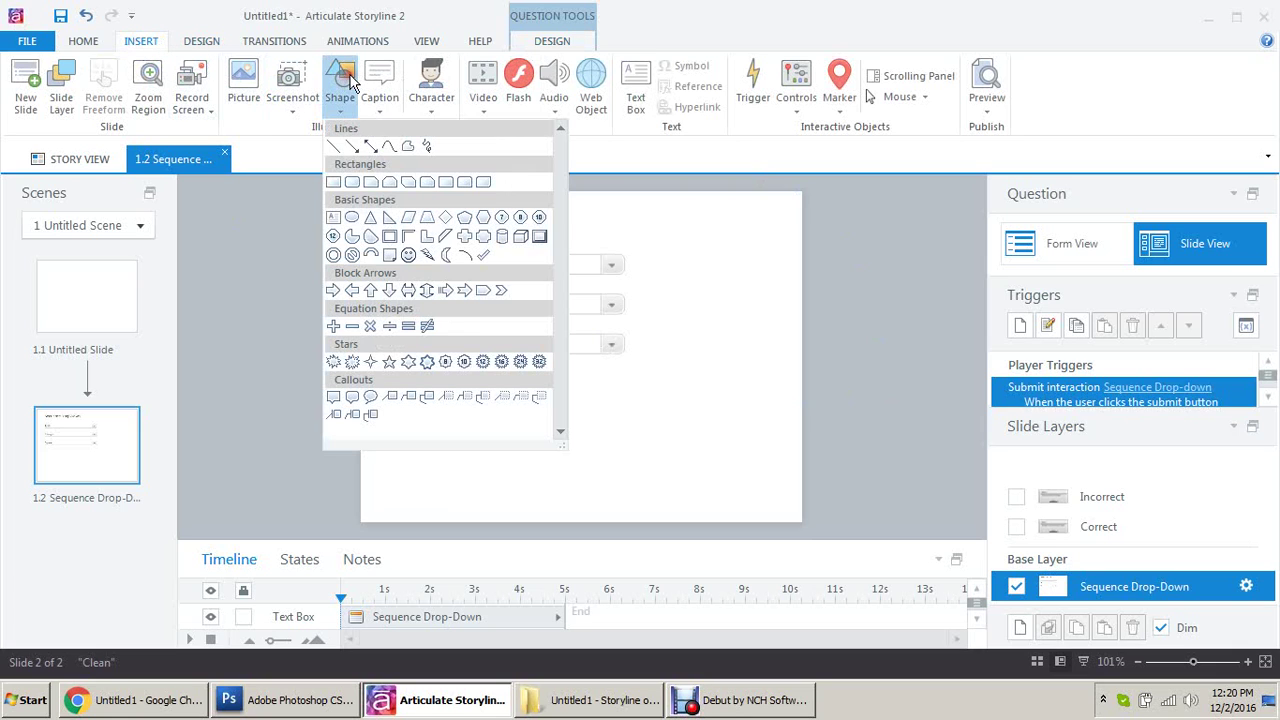
pyautogui.click(352, 219)
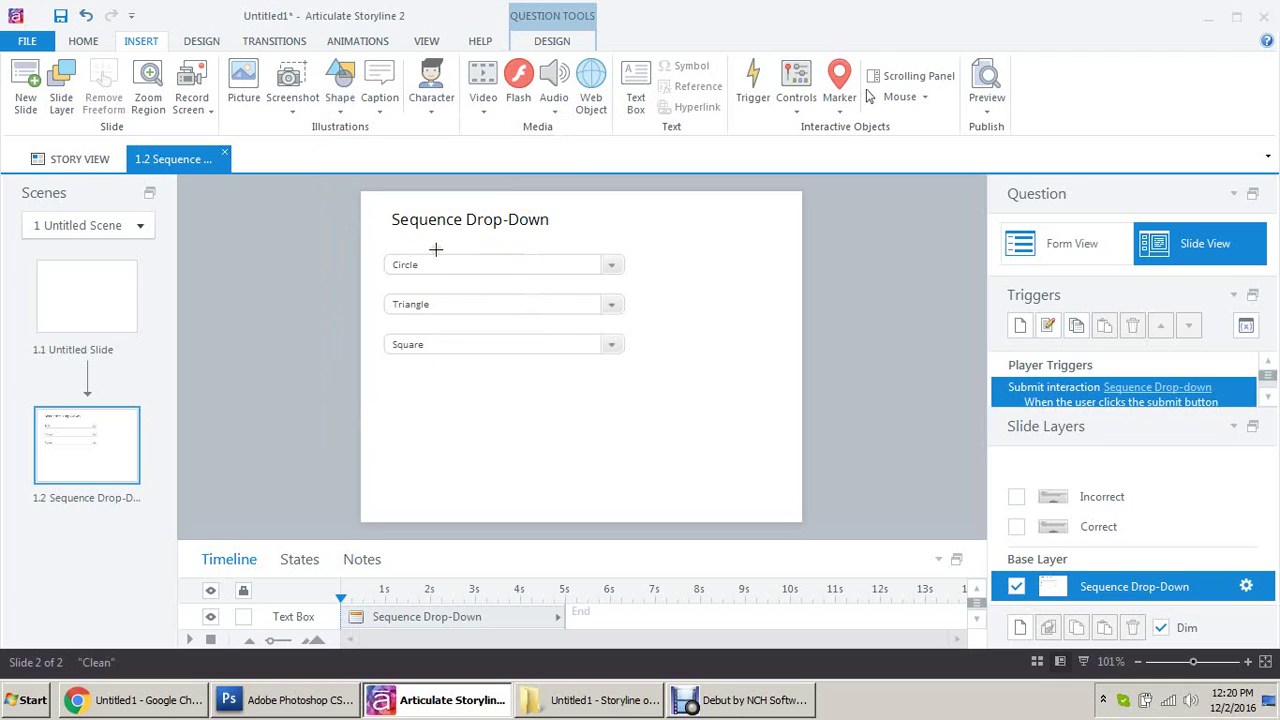
pyautogui.moveTo(422, 243); pyautogui.dragTo(521, 326)
pyautogui.moveTo(464, 294); pyautogui.dragTo(479, 303)
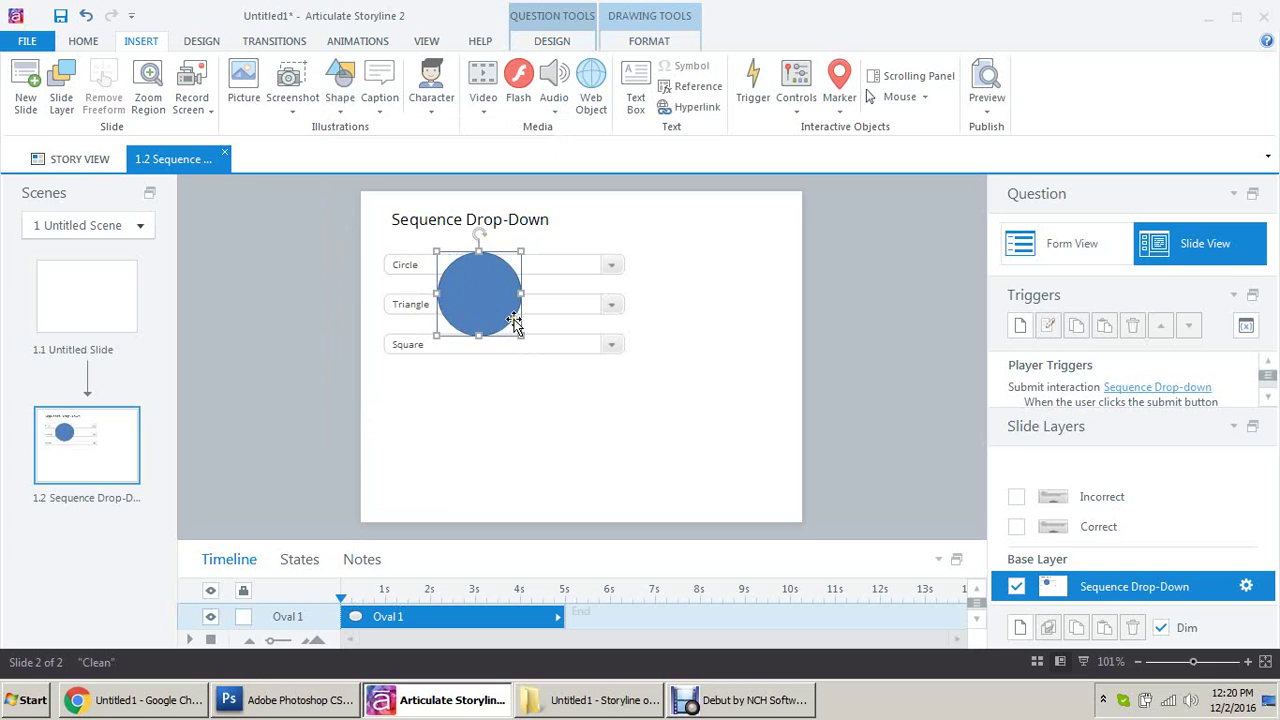
pyautogui.click(274, 291)
# Draw a triangle on the slide to the right of the choice drop-downs
pyautogui.click(339, 84)
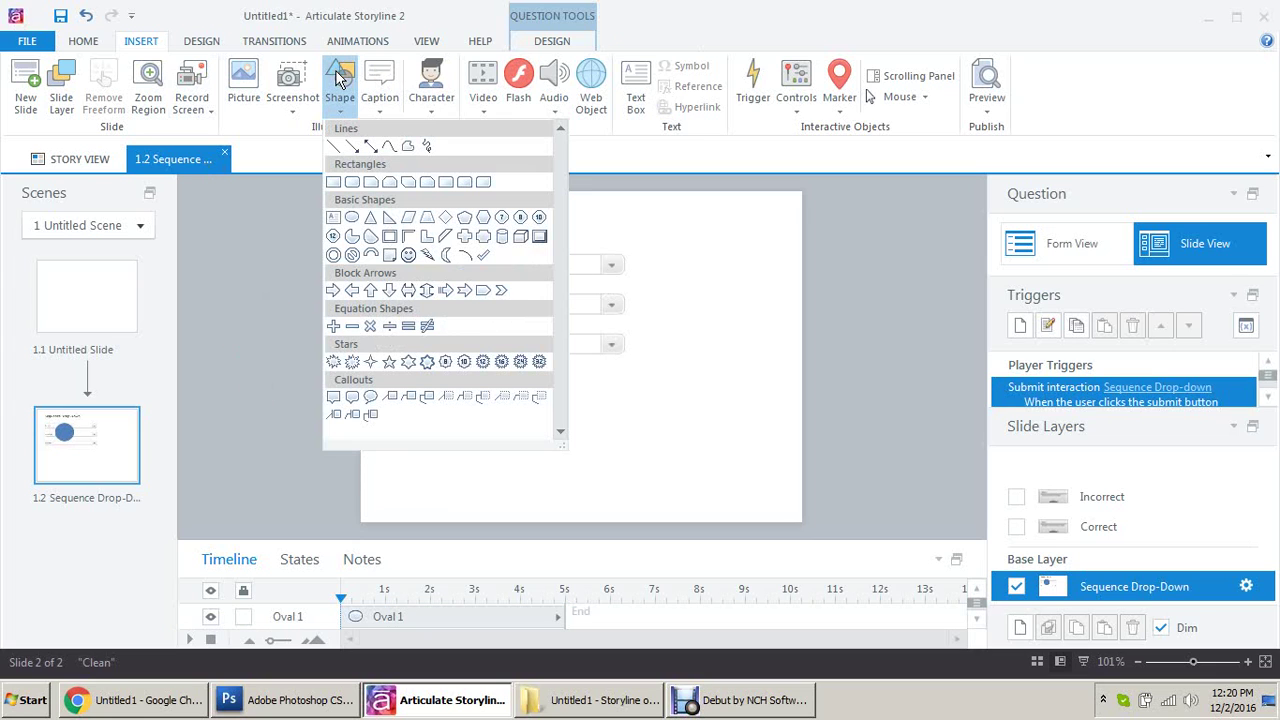
pyautogui.click(370, 218)
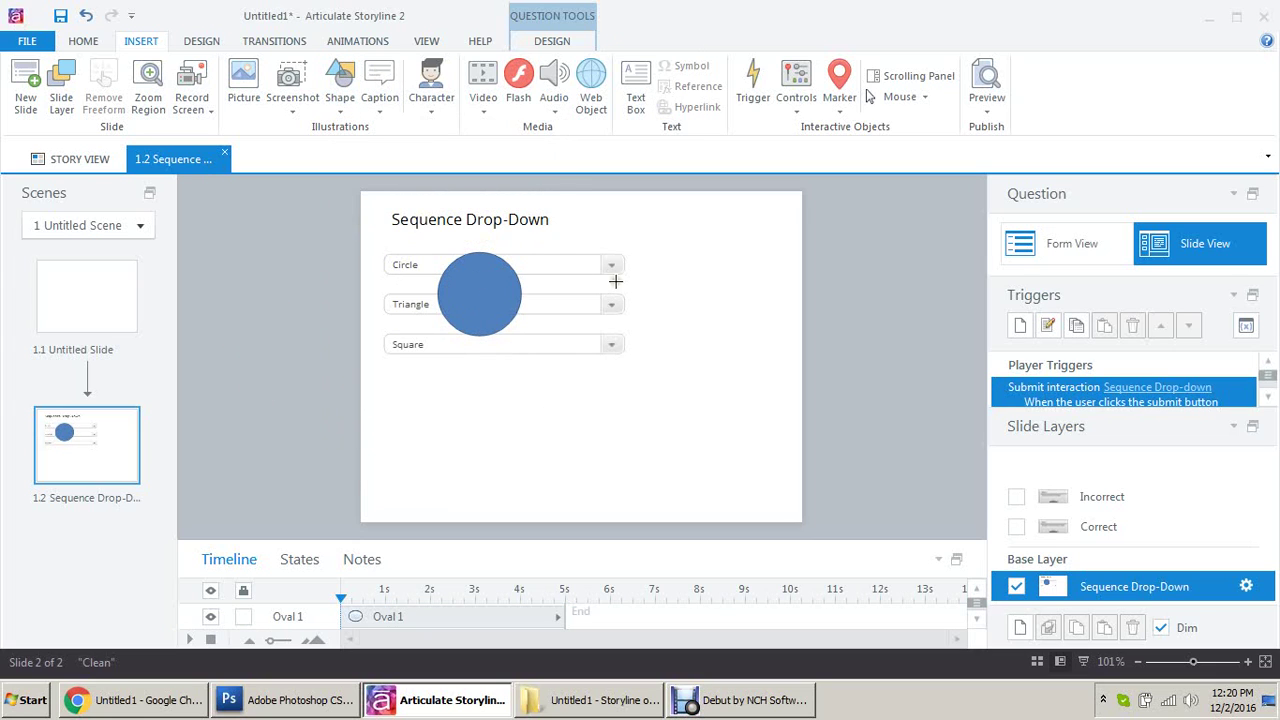
pyautogui.moveTo(653, 258); pyautogui.dragTo(718, 331)
pyautogui.click(831, 324)
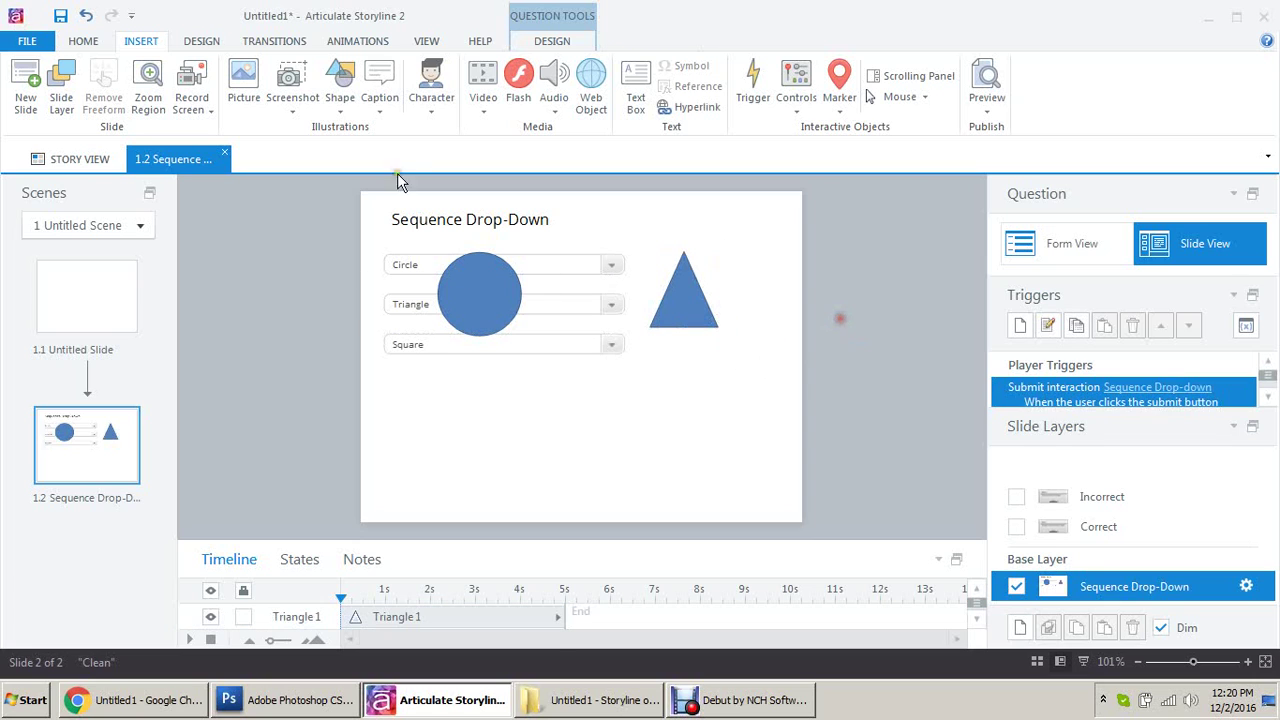
# Draw a rectangle on the slide below the choice drop-downs
pyautogui.click(340, 84)
pyautogui.click(333, 181)
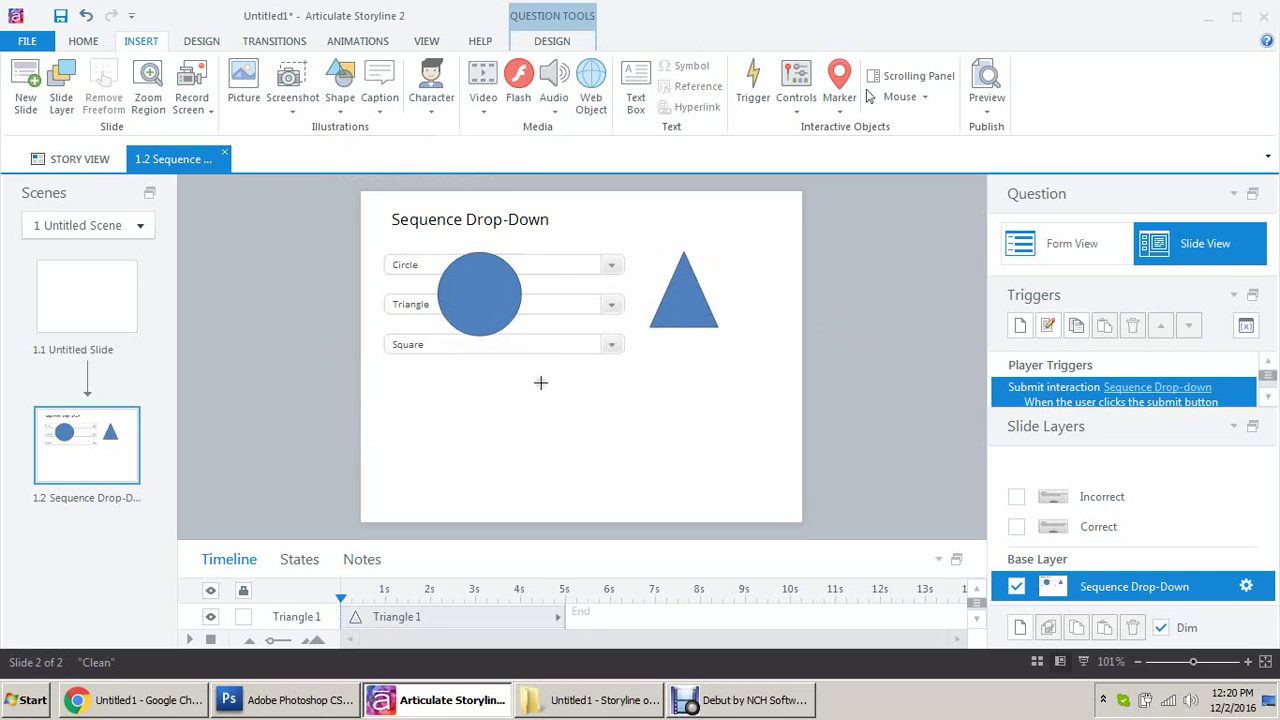
pyautogui.moveTo(533, 379); pyautogui.dragTo(642, 456)
pyautogui.click(651, 436)
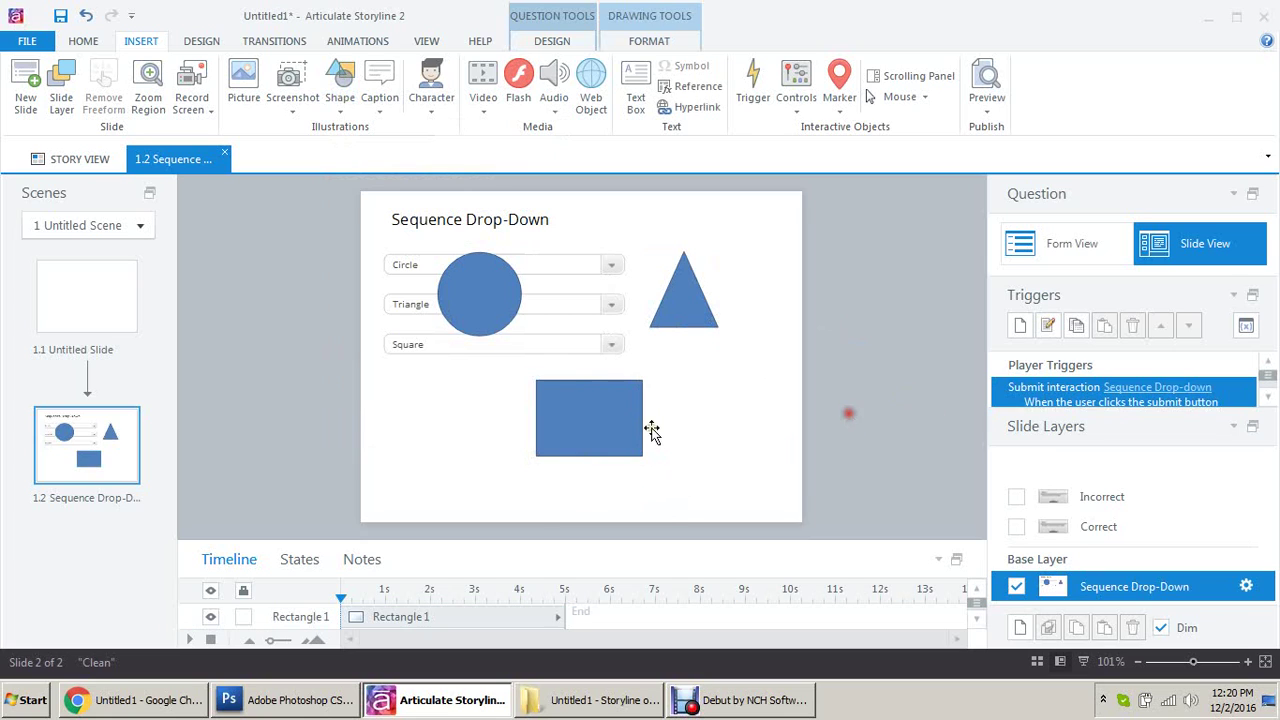
# Move the Square drop-down beneath the rectangle, the Triangle drop-down beneath the triangle and the Circle drop-down to the circle's lower edge
pyautogui.click(655, 252)
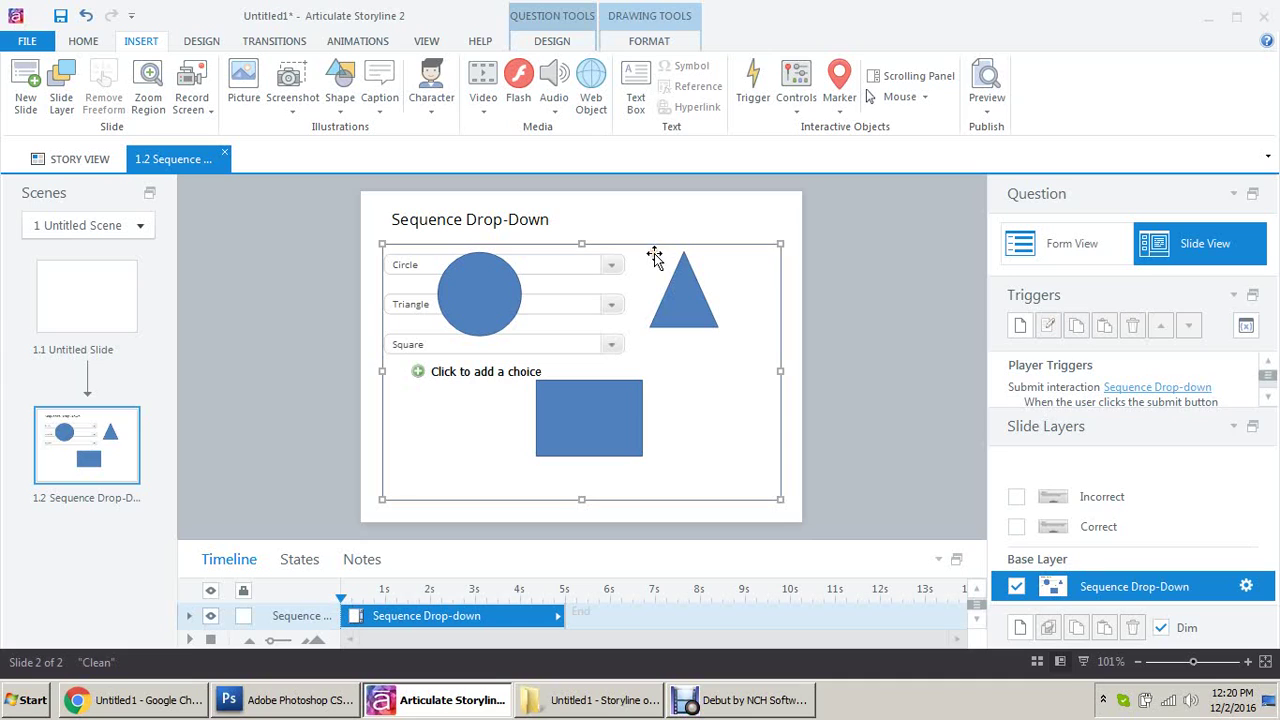
pyautogui.click(611, 266)
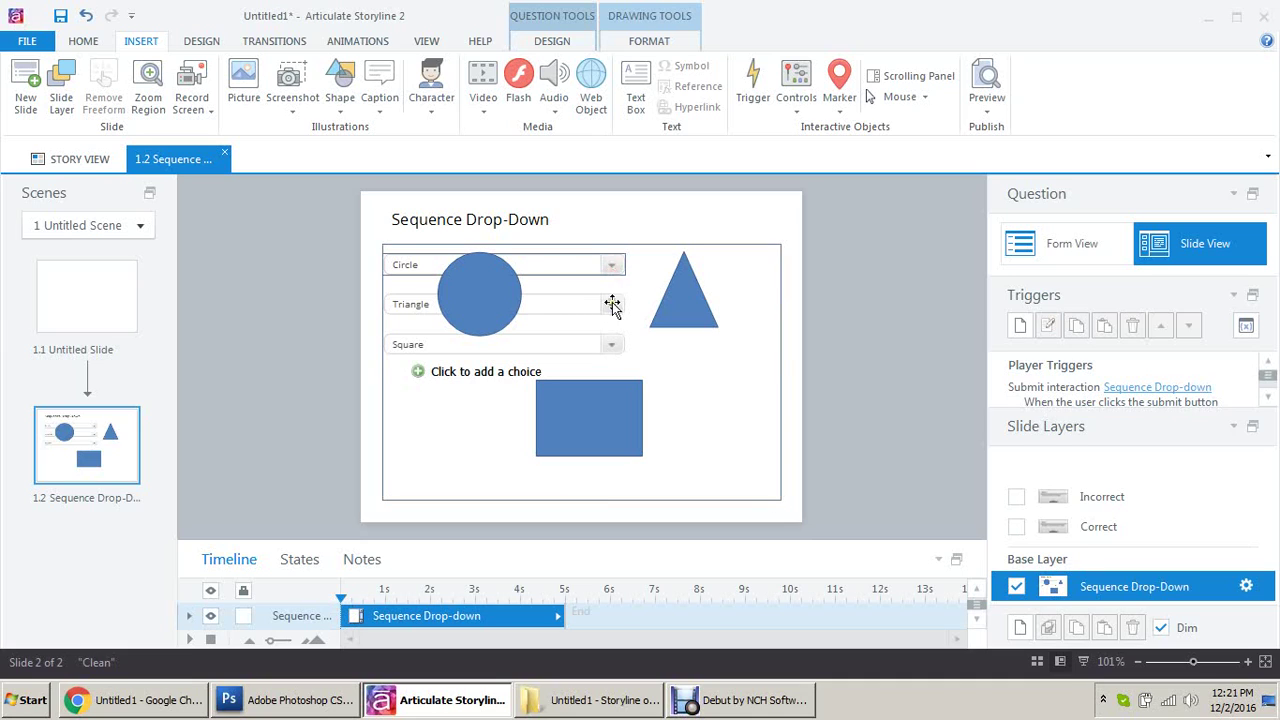
pyautogui.click(611, 337)
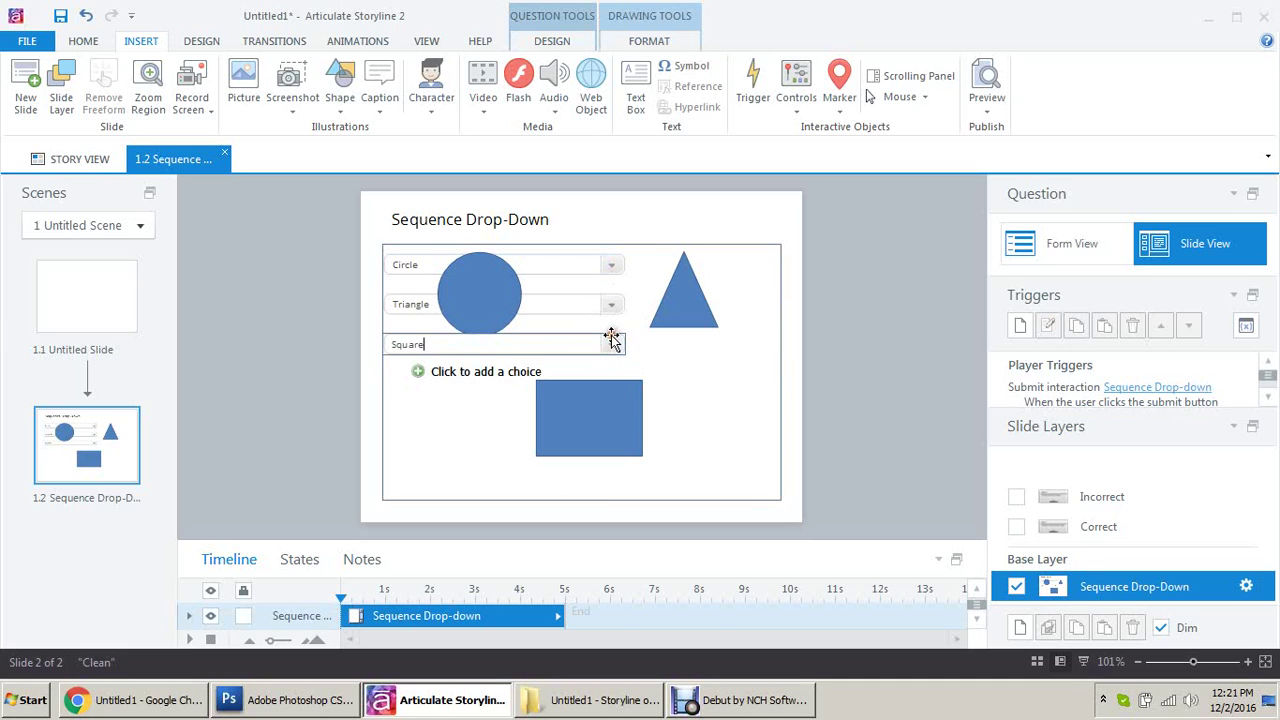
pyautogui.click(611, 335)
pyautogui.moveTo(611, 335); pyautogui.dragTo(698, 468)
pyautogui.click(603, 300)
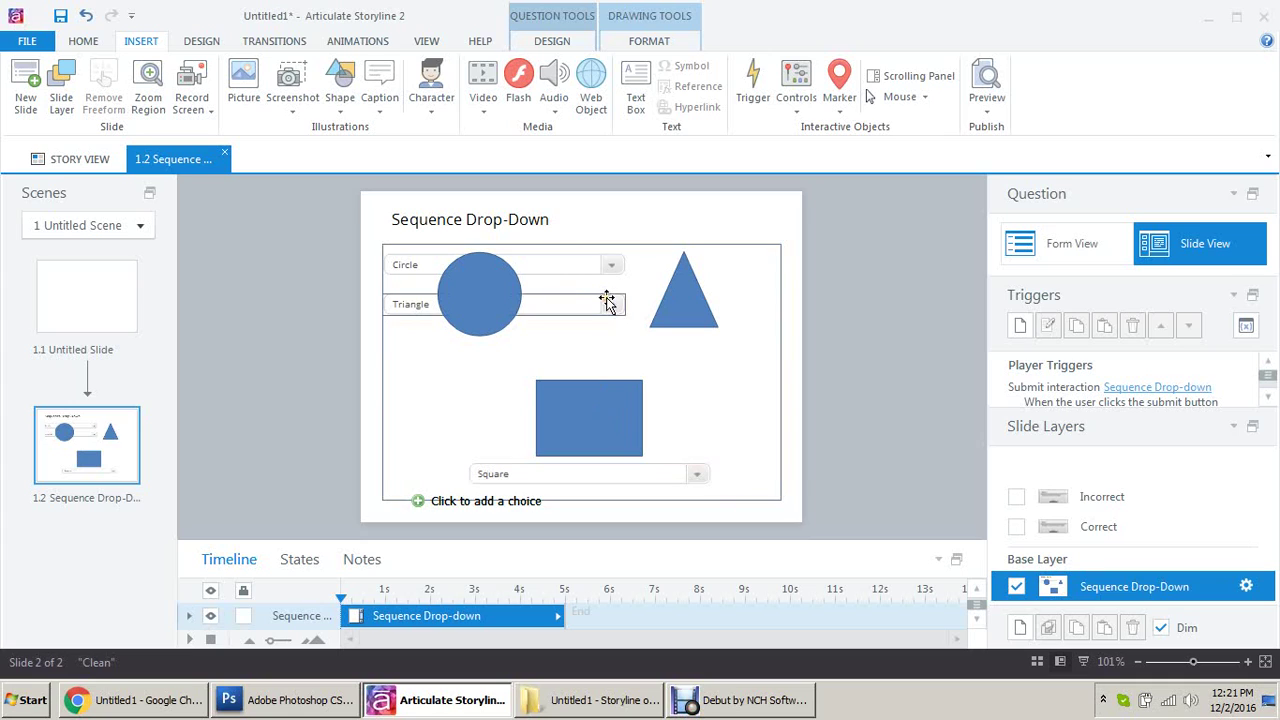
pyautogui.moveTo(607, 300); pyautogui.dragTo(752, 344)
pyautogui.click(548, 254)
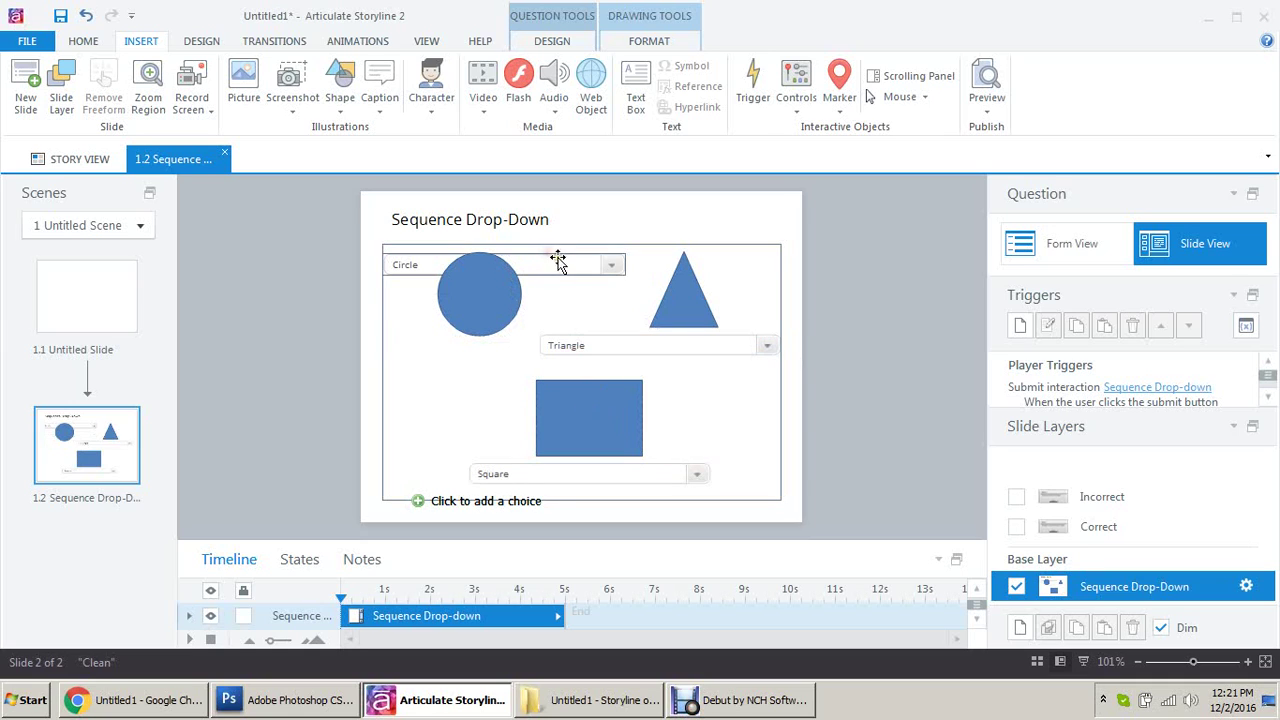
pyautogui.moveTo(558, 260); pyautogui.dragTo(560, 331)
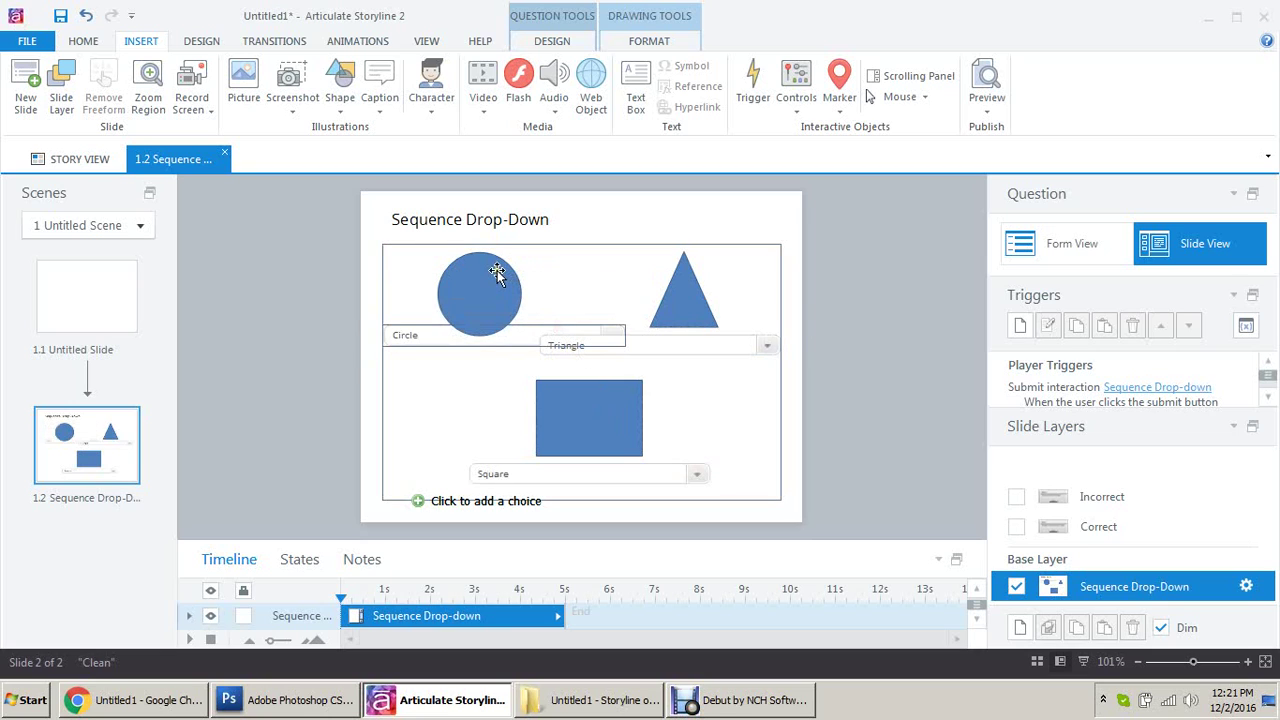
# Move the circle up and right, clear of its drop-down, and shift the triangle and its drop-down slightly lower
pyautogui.moveTo(500, 292); pyautogui.dragTo(530, 275)
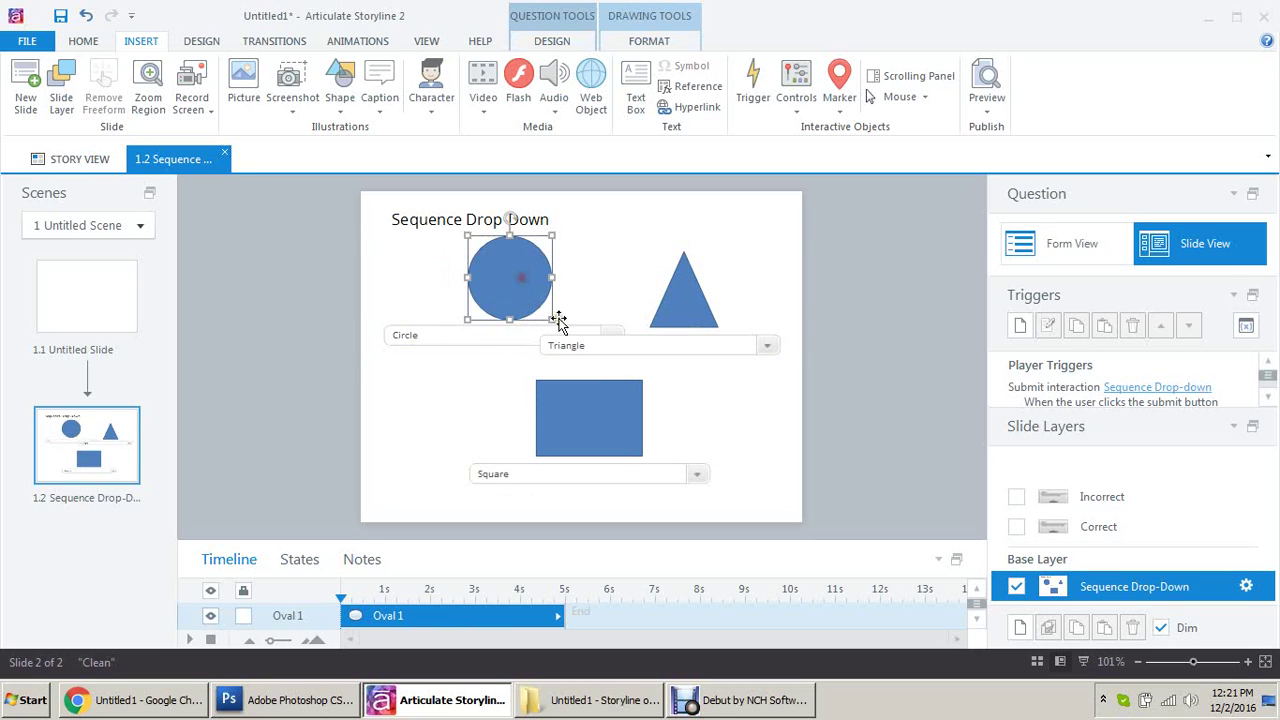
pyautogui.click(580, 335)
pyautogui.click(700, 318)
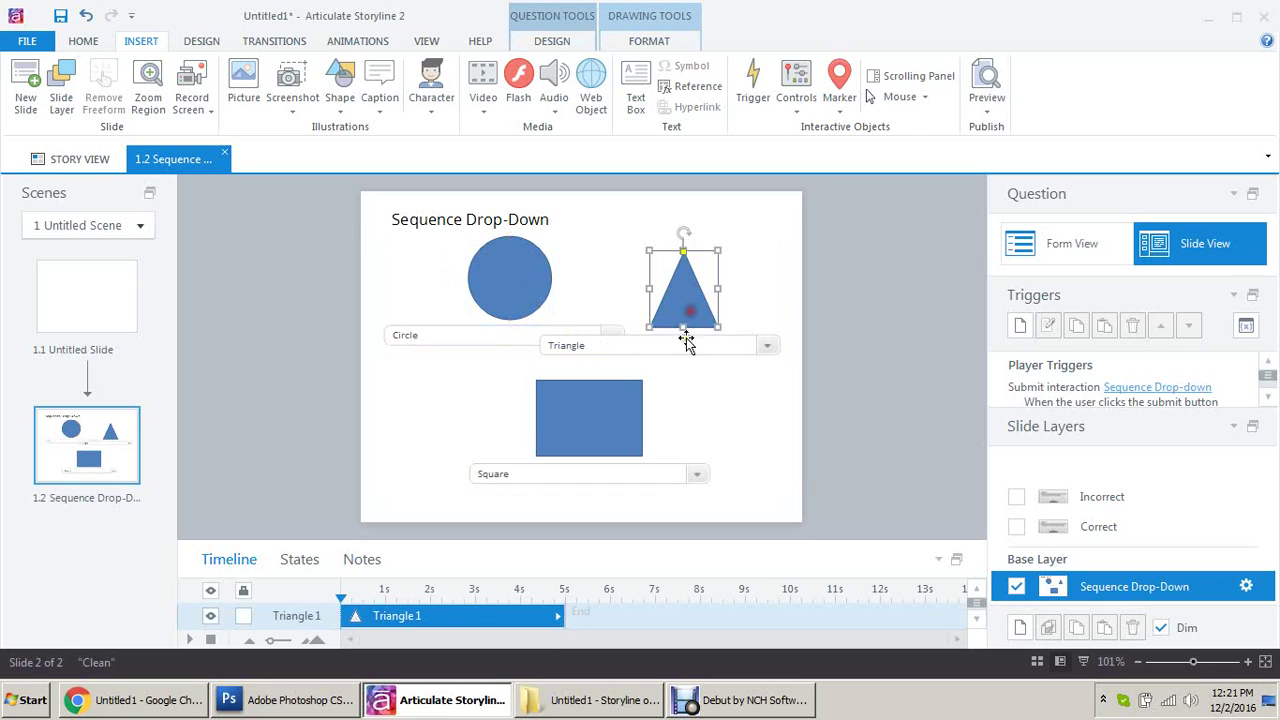
pyautogui.moveTo(686, 340); pyautogui.dragTo(757, 355)
pyautogui.click(758, 340)
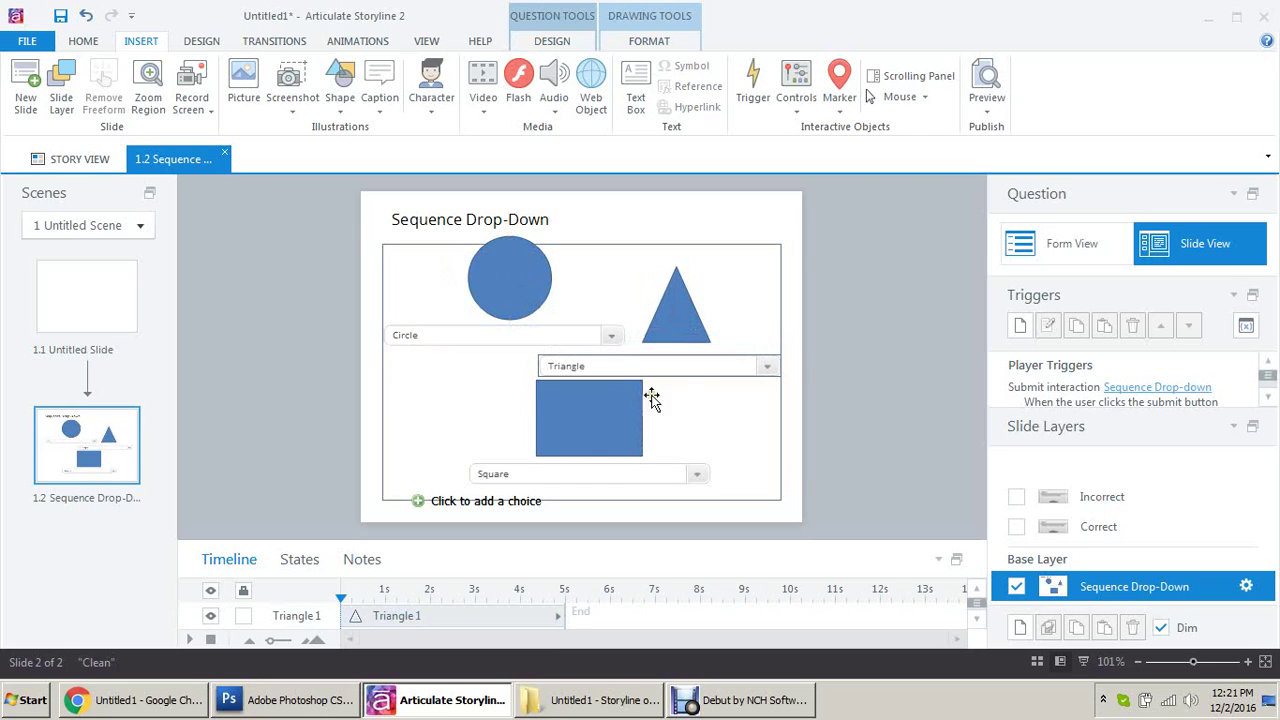
# Nudge the rectangle and its Square drop-down slightly left and down, away from the Triangle drop-down
pyautogui.click(608, 437)
pyautogui.press('Left')
pyautogui.press('Left')
pyautogui.press('Left')
pyautogui.press('Left')
pyautogui.press('Left')
pyautogui.press('Left')
pyautogui.press('Left')
pyautogui.press('Left')
pyautogui.press('Down')
pyautogui.press('Down')
pyautogui.press('Down')
pyautogui.press('Down')
pyautogui.press('Down')
pyautogui.press('Down')
pyautogui.press('Down')
pyautogui.press('Down')
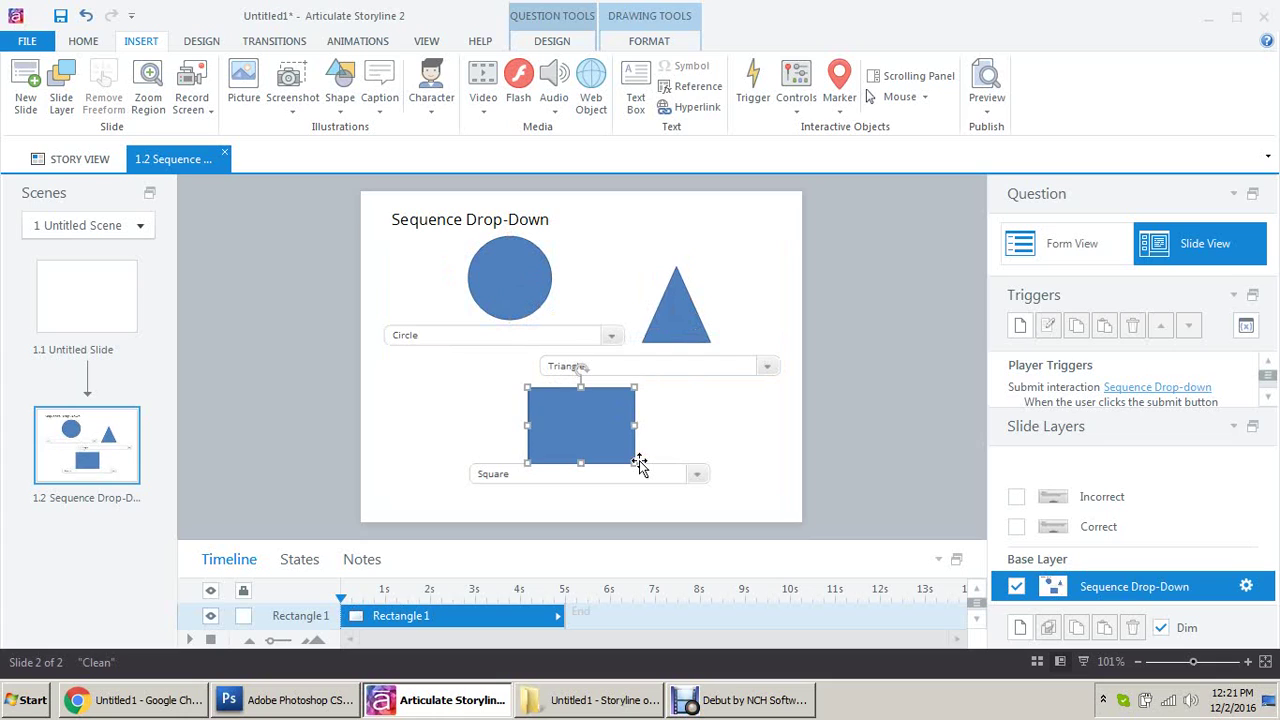
pyautogui.moveTo(680, 471); pyautogui.dragTo(680, 472)
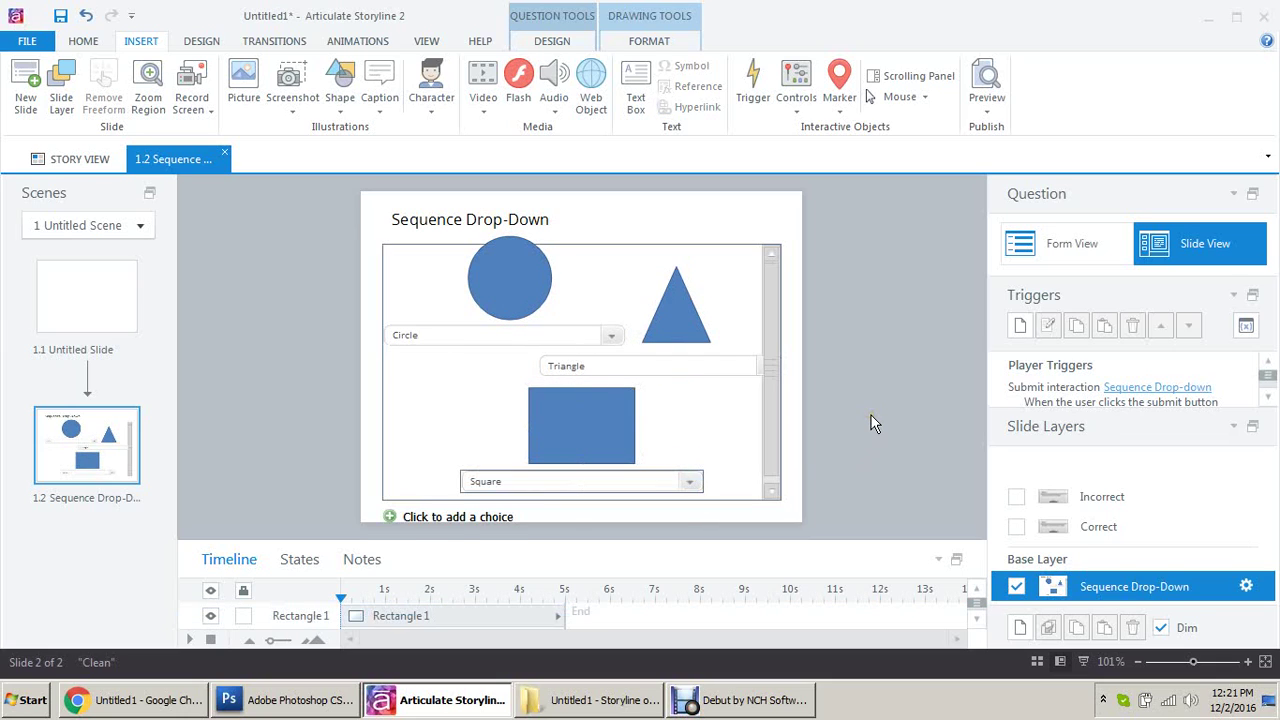
# Extend the lower edge of the drop-down interaction's frame downward to give the choices more room
pyautogui.click(700, 505)
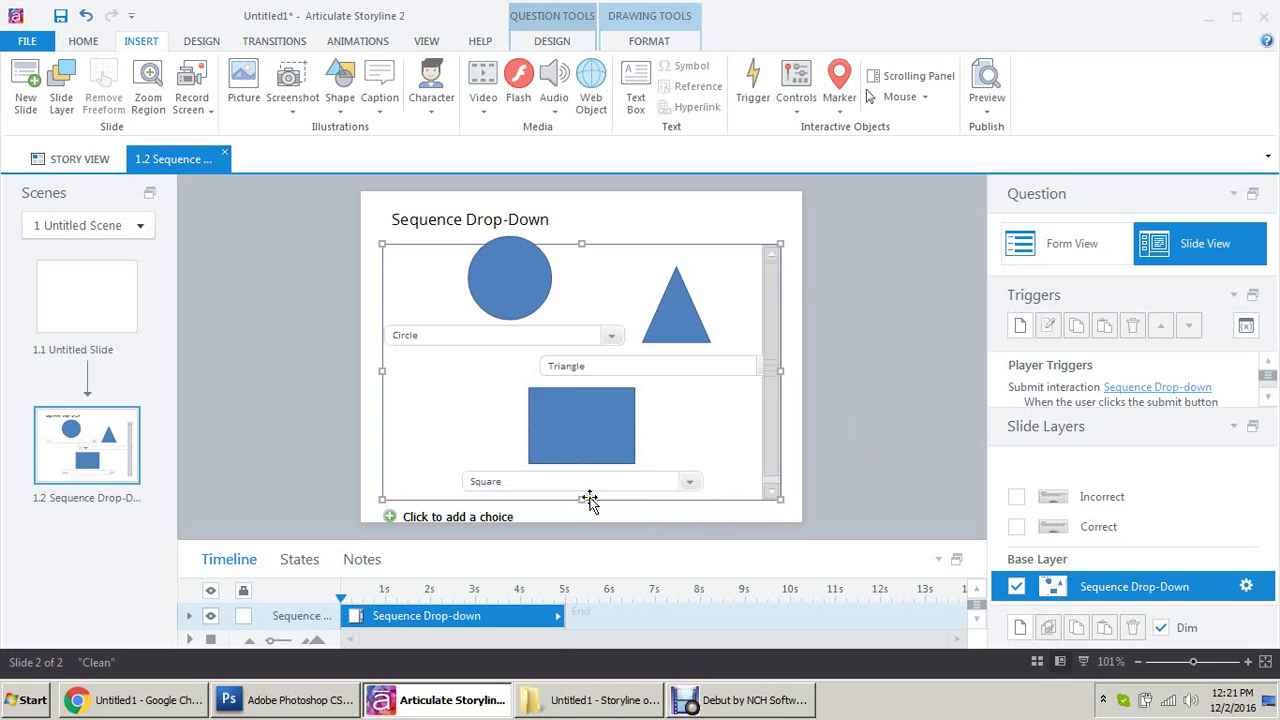
pyautogui.moveTo(588, 500); pyautogui.dragTo(585, 512)
pyautogui.click(891, 428)
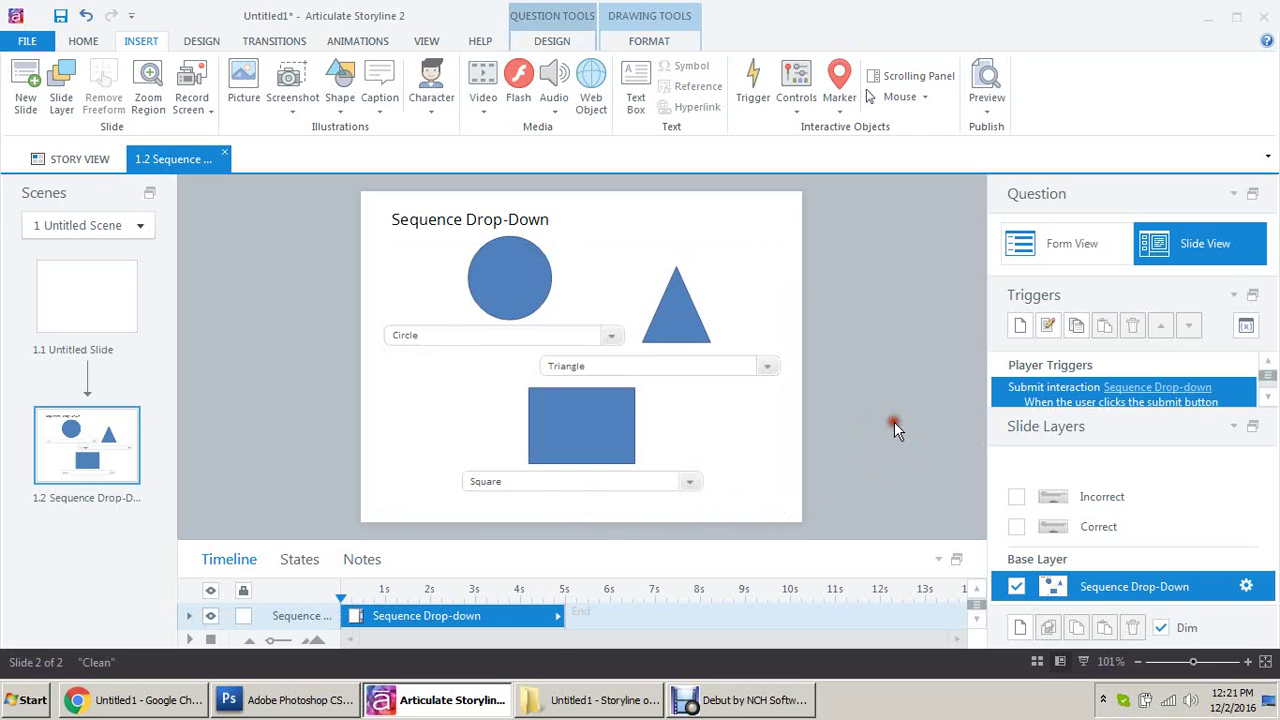
# Check the story's width and height settings, leaving them as they are
pyautogui.click(768, 366)
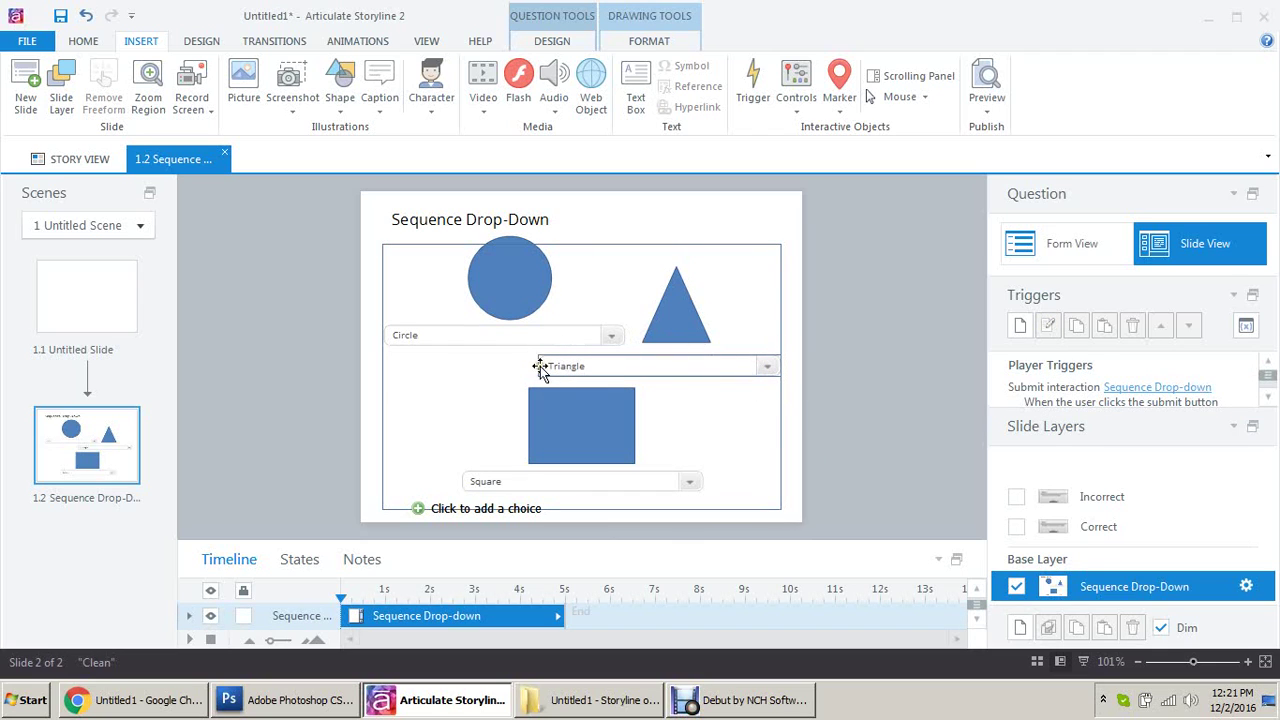
pyautogui.click(203, 41)
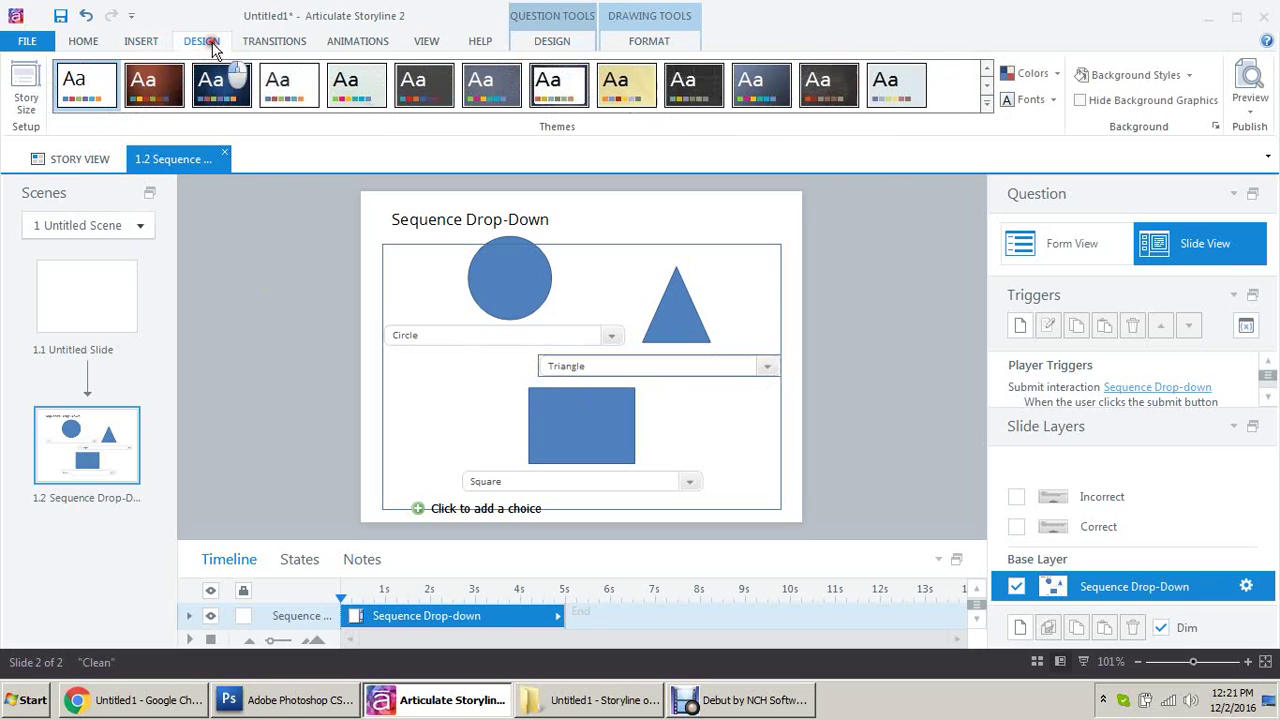
pyautogui.click(20, 95)
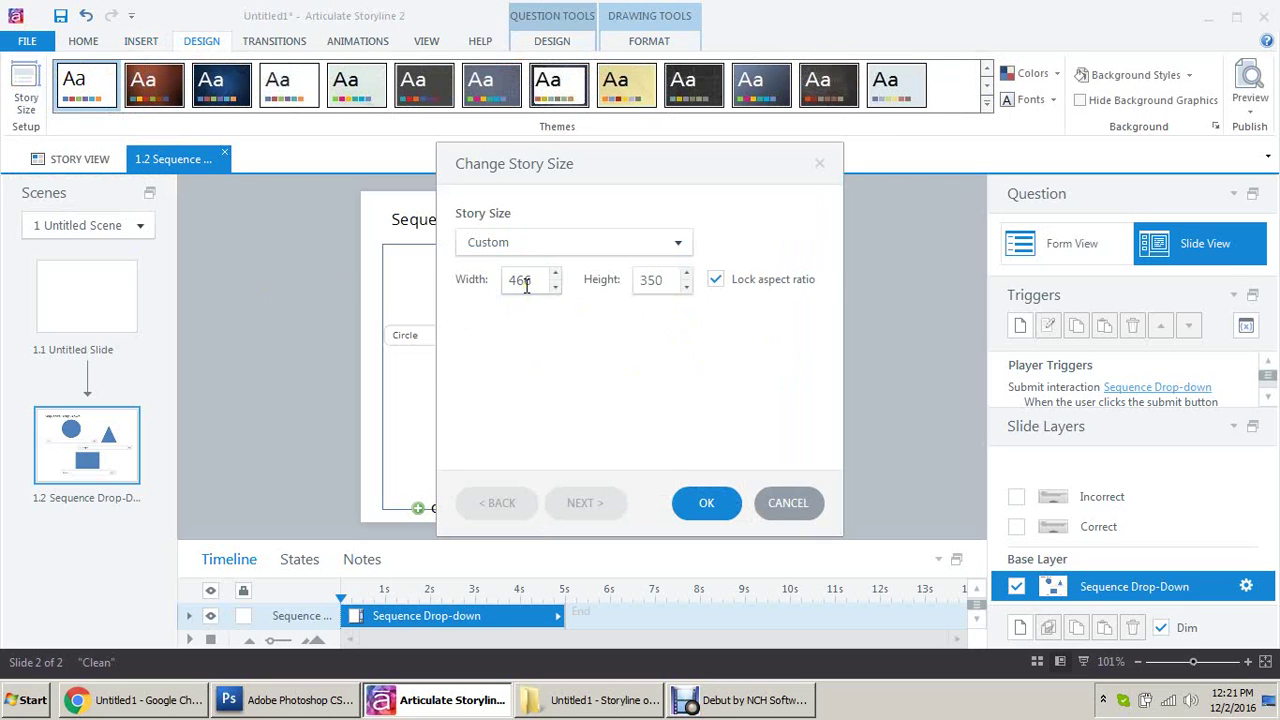
pyautogui.click(805, 512)
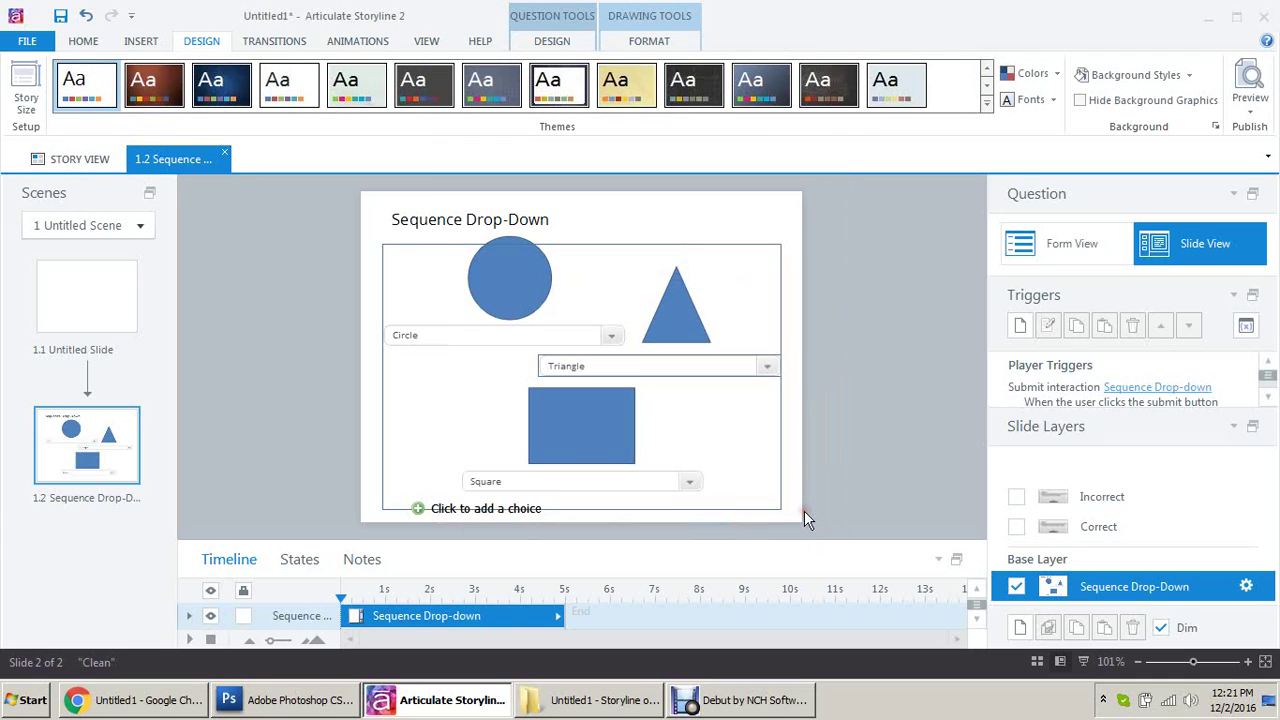
# Delete the blank Untitled Slide from the scene, keeping the Sequence Drop-Down question slide
pyautogui.click(821, 398)
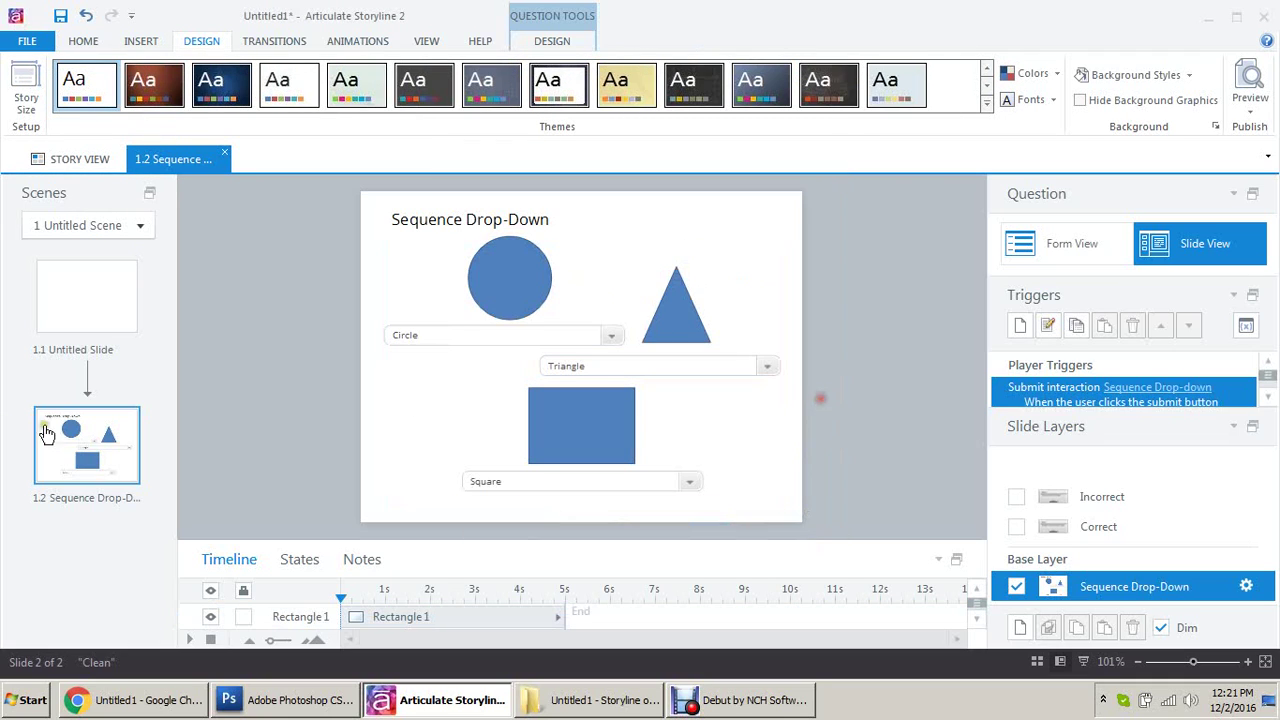
pyautogui.click(96, 310)
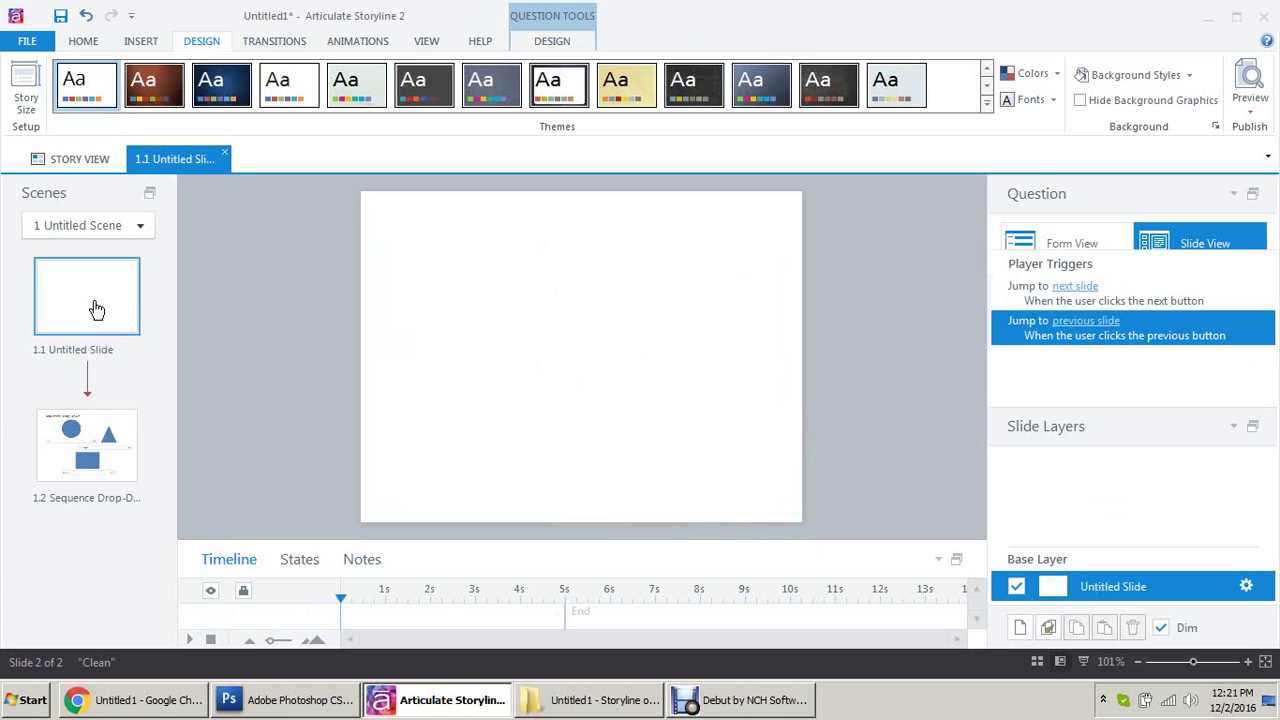
pyautogui.rightClick(96, 310)
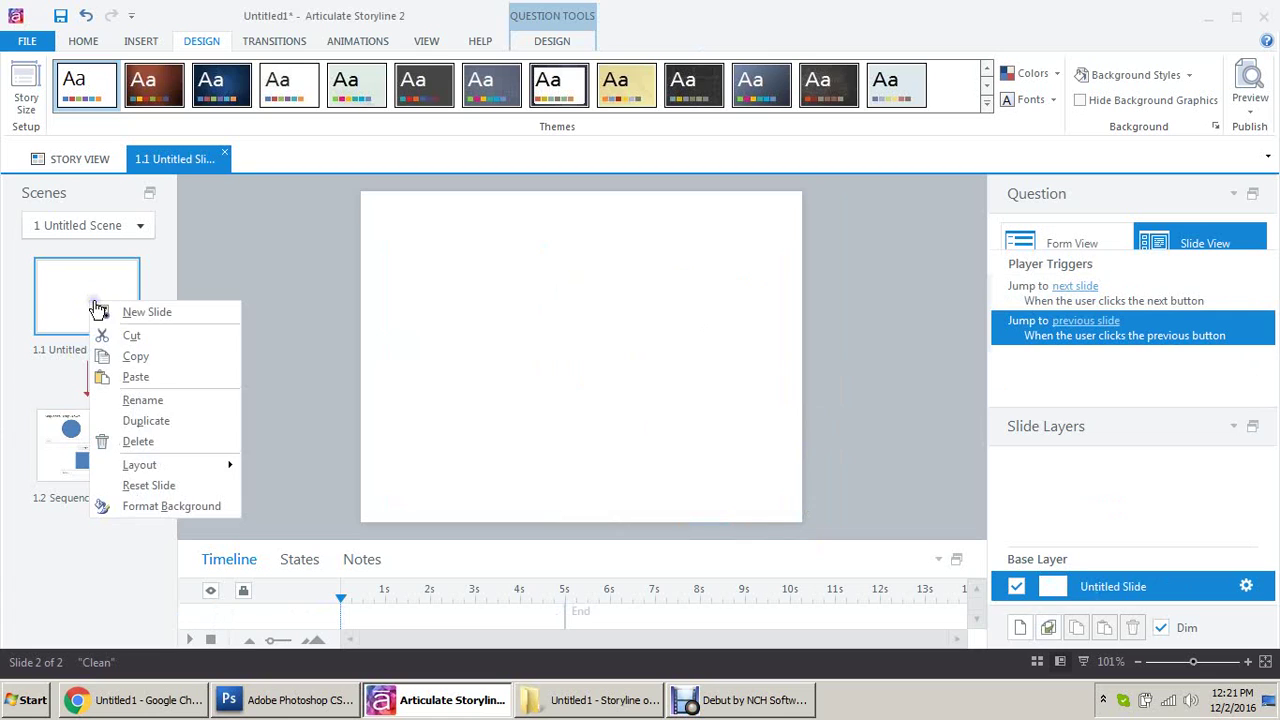
pyautogui.click(140, 443)
pyautogui.click(620, 409)
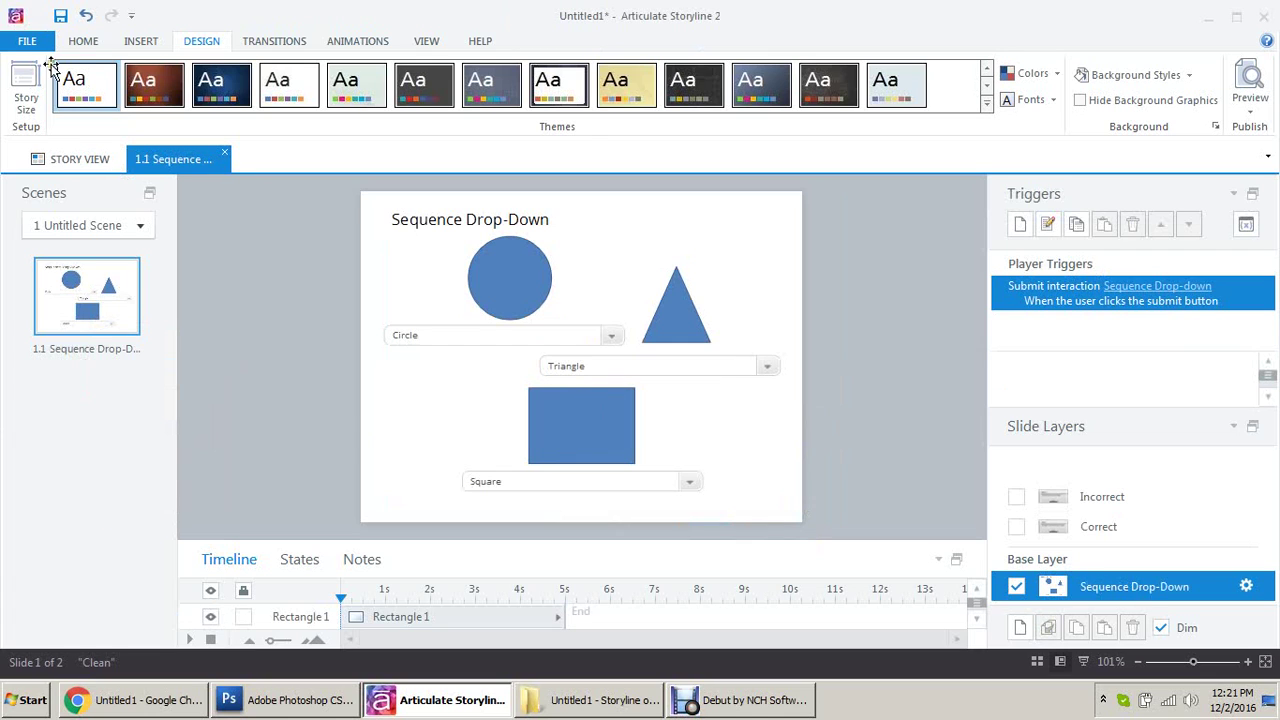
# Publish the project for the web with HTML5 output and open the published story_html5.html in Chrome
pyautogui.click(90, 45)
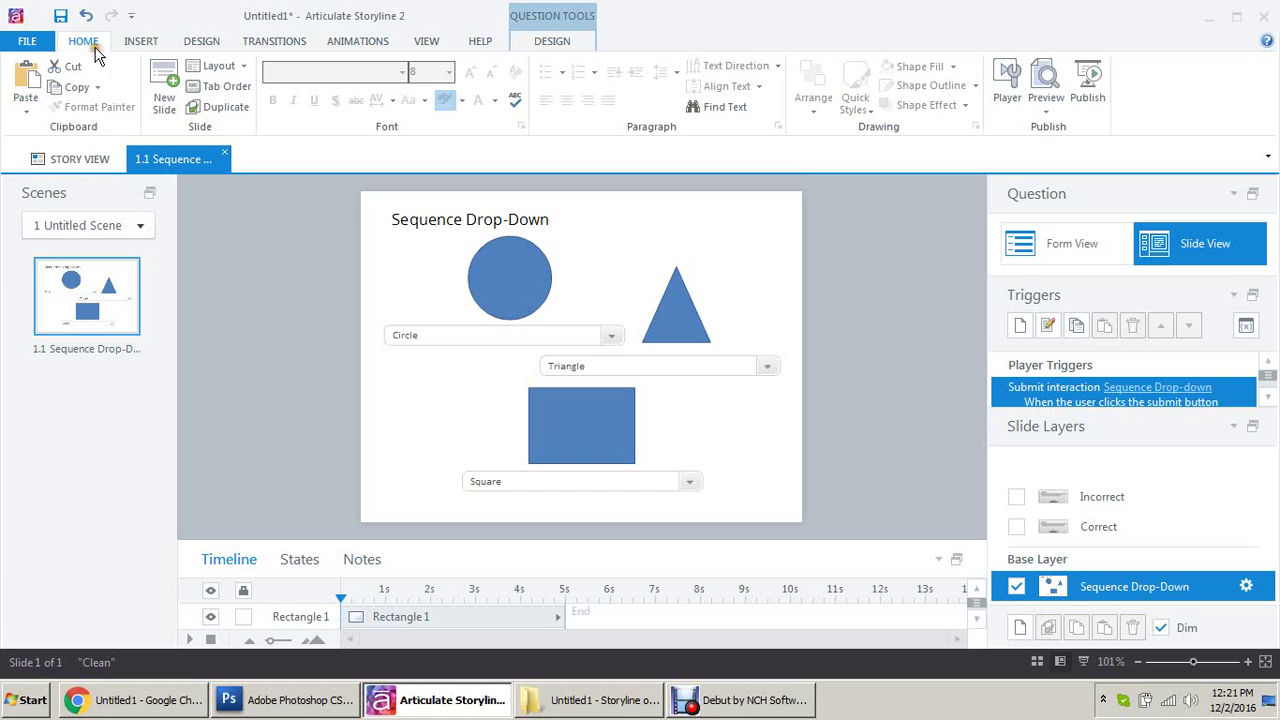
pyautogui.click(1090, 88)
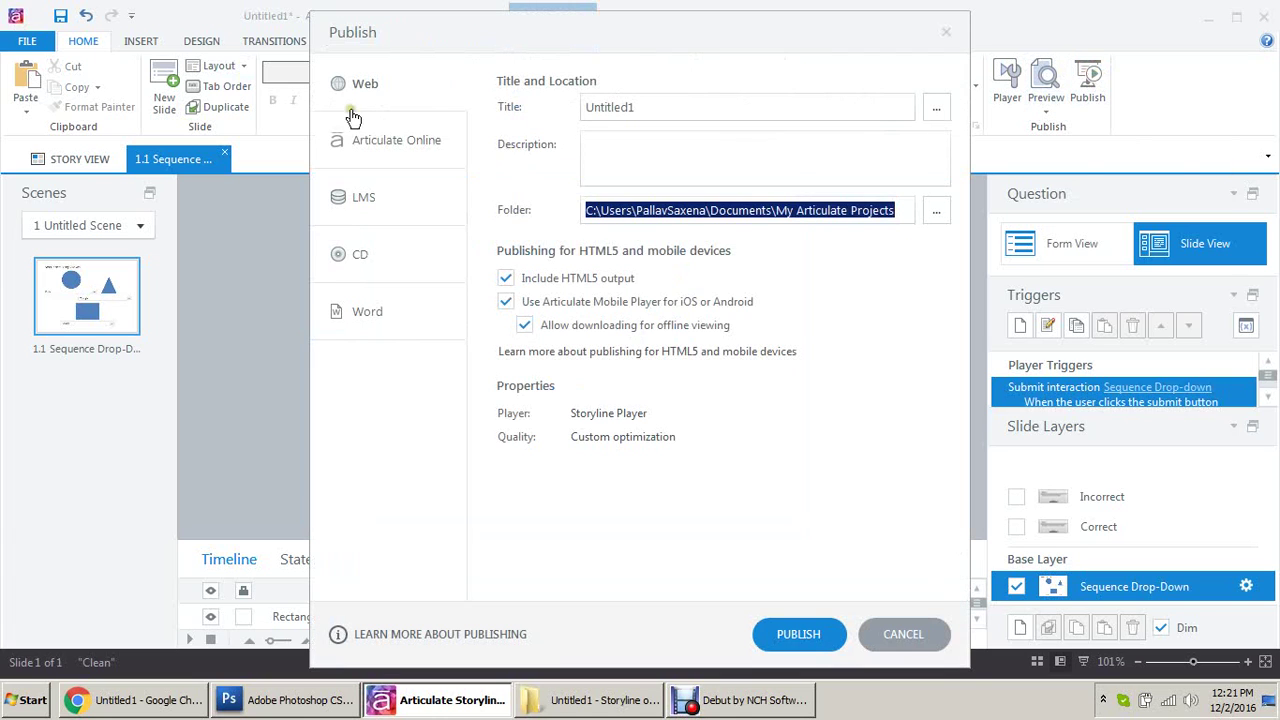
pyautogui.click(798, 634)
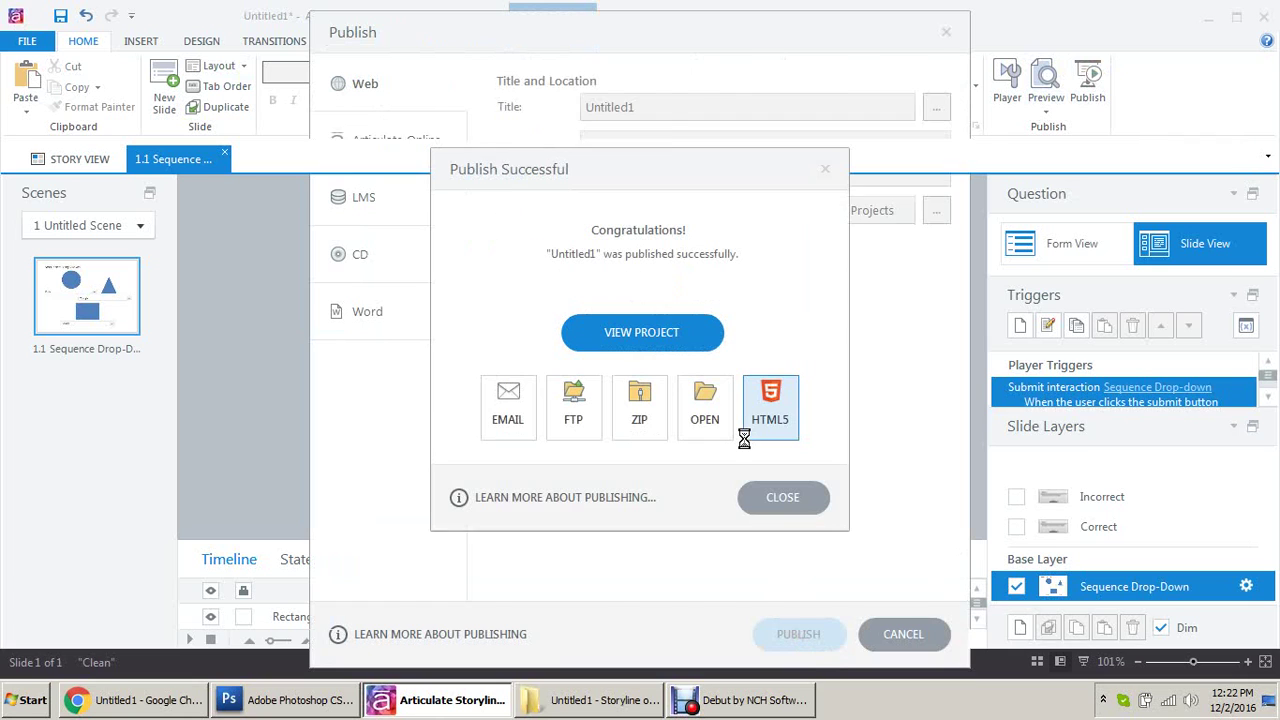
pyautogui.click(700, 402)
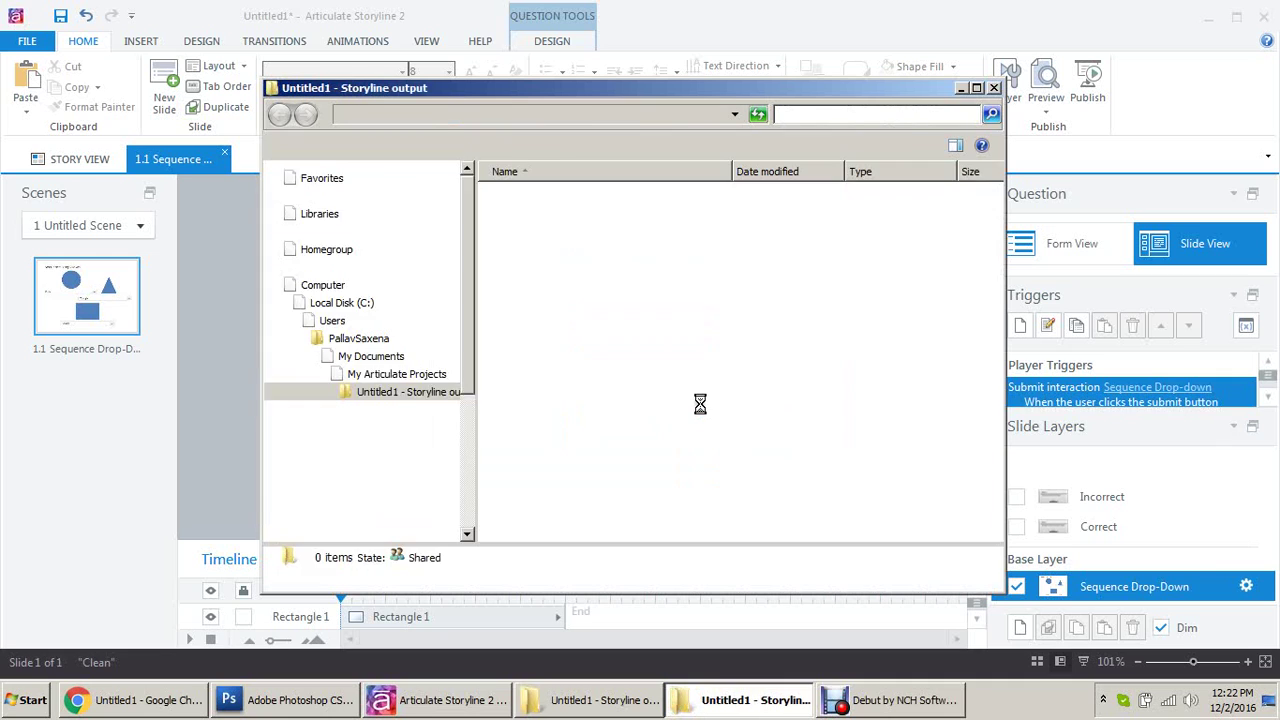
pyautogui.click(540, 322)
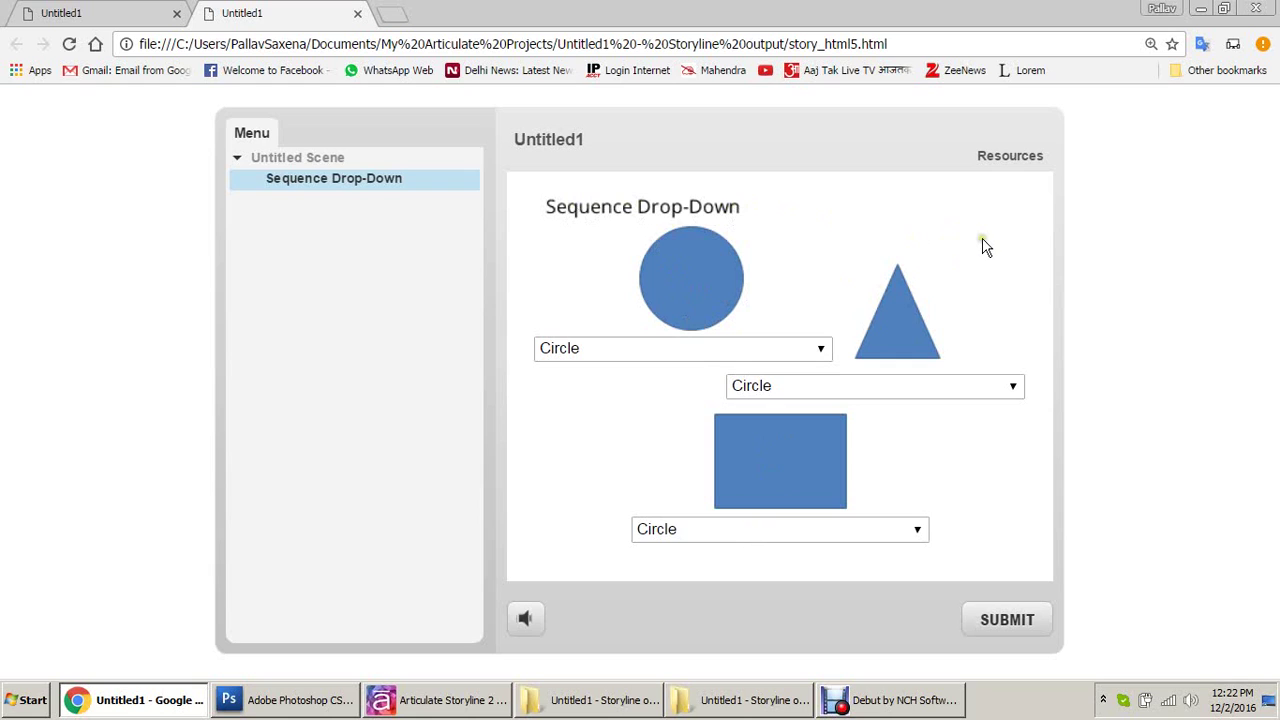
# Answer the published quiz with Circle, Triangle and Square under their matching shapes, submit it and continue past the feedback
pyautogui.click(629, 350)
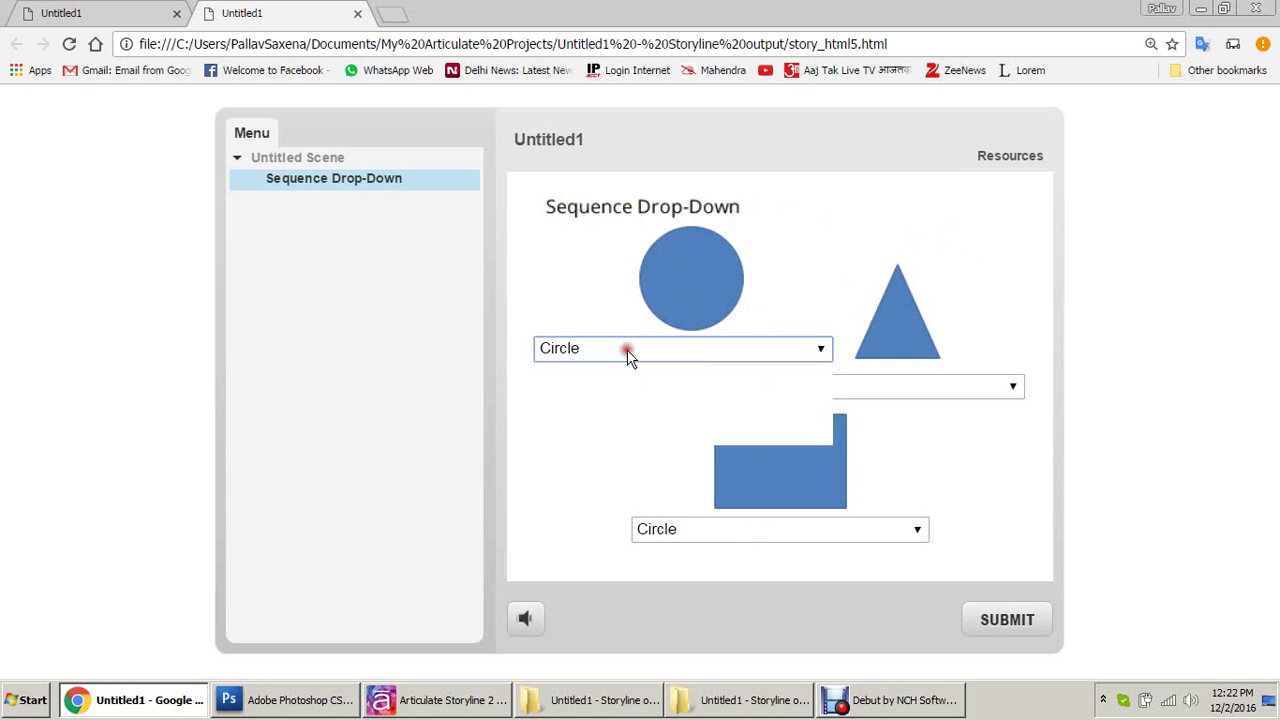
pyautogui.click(570, 413)
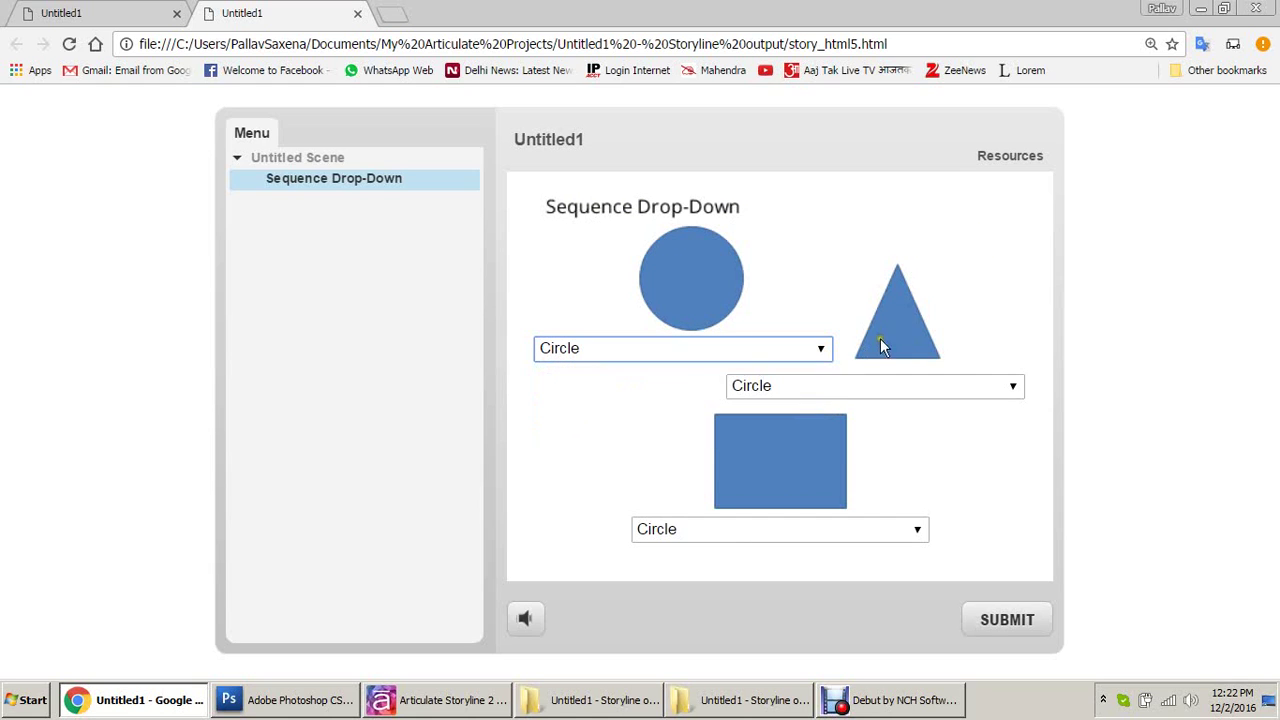
pyautogui.click(898, 390)
pyautogui.click(815, 449)
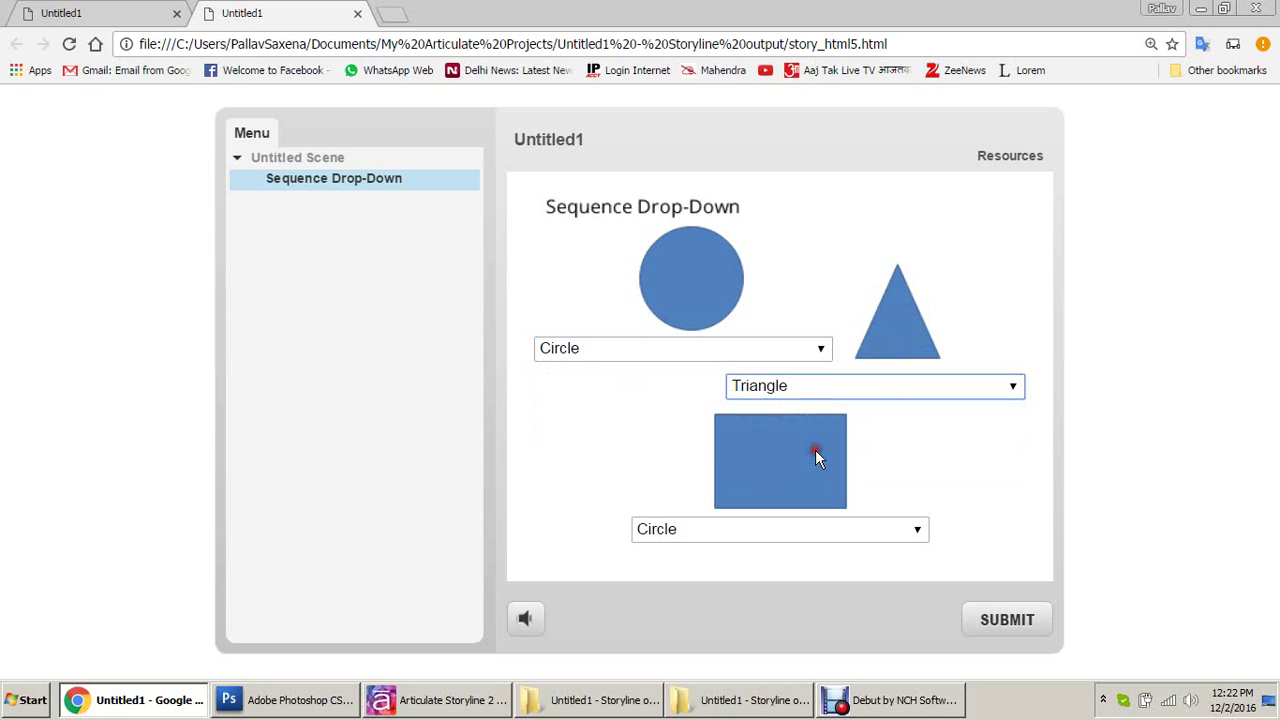
pyautogui.click(752, 541)
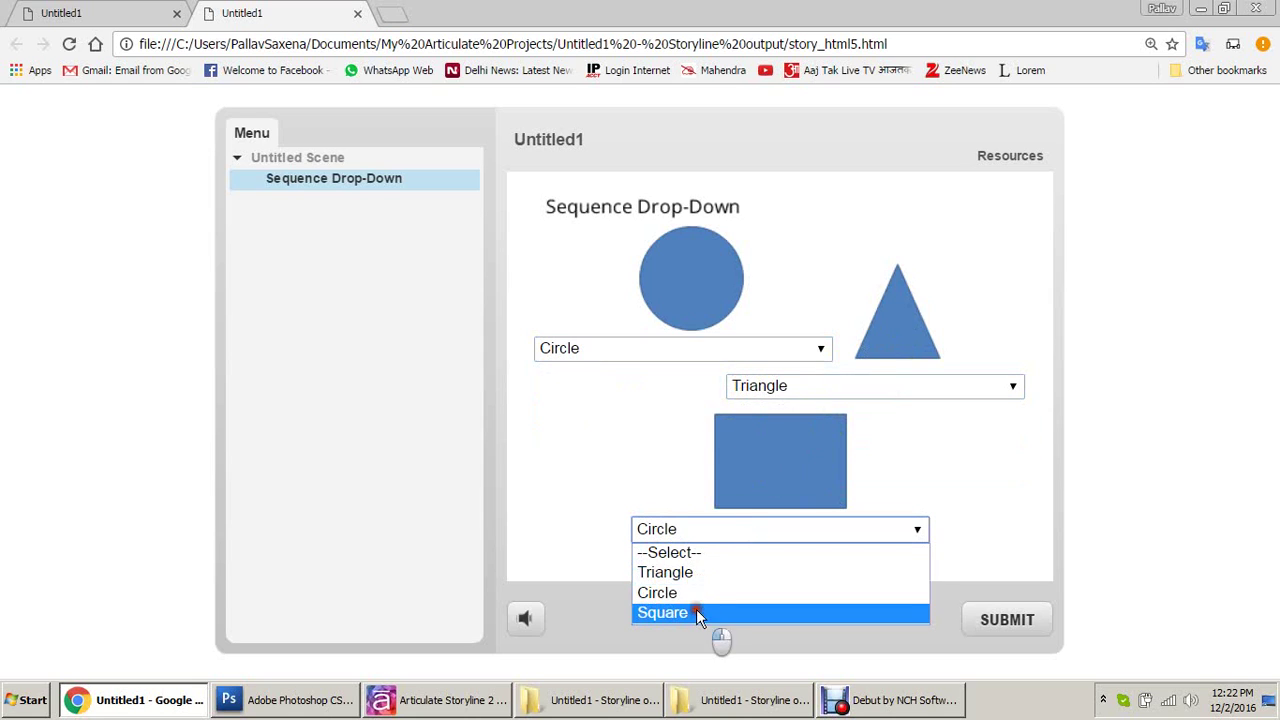
pyautogui.click(698, 611)
pyautogui.click(1007, 621)
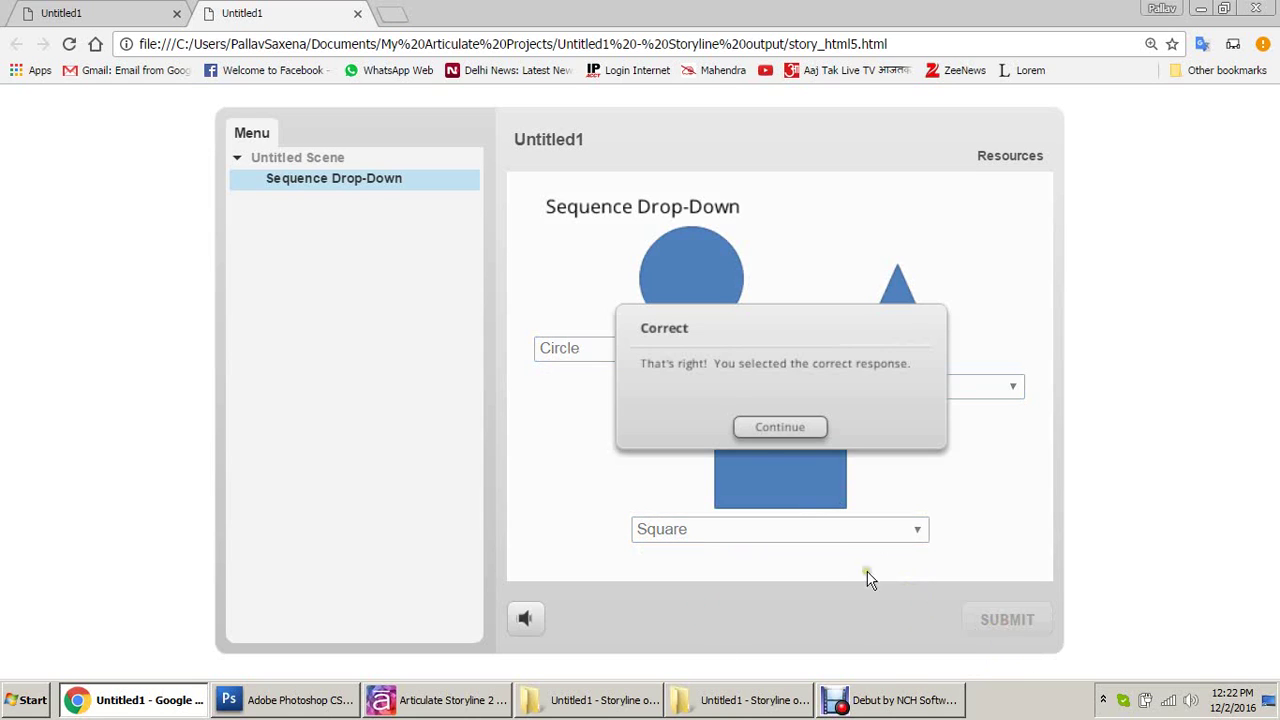
pyautogui.click(789, 428)
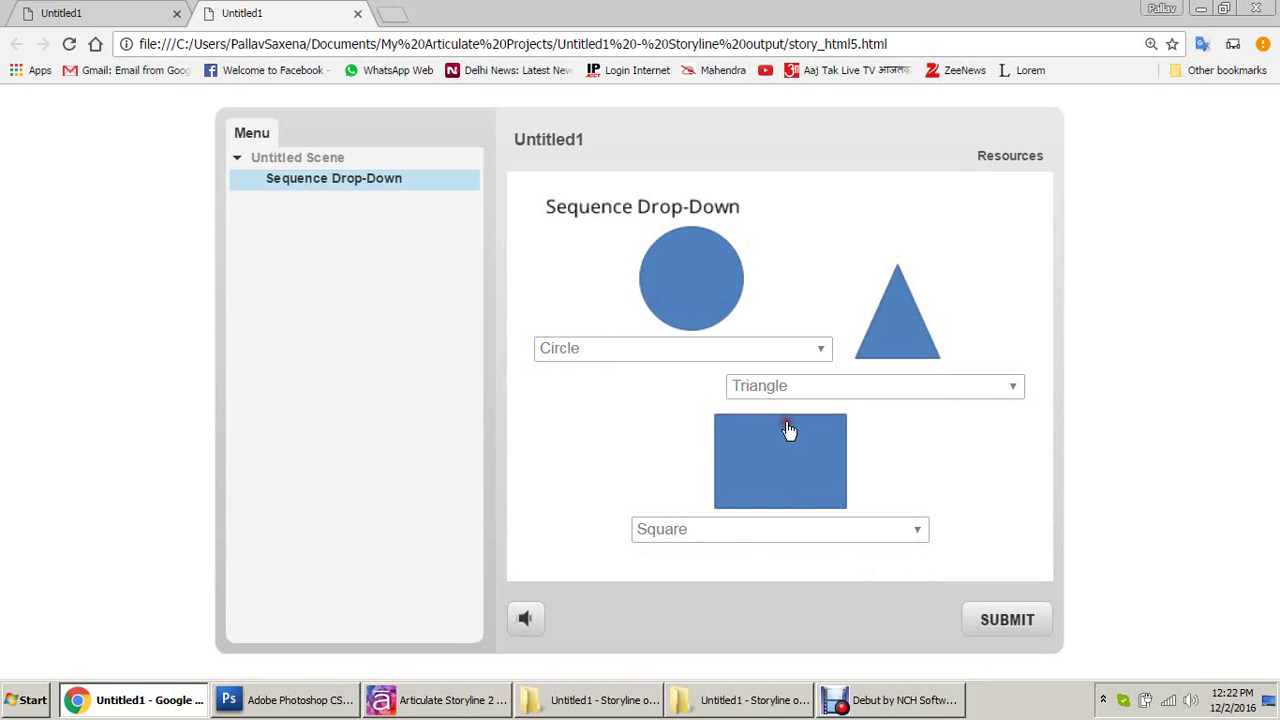